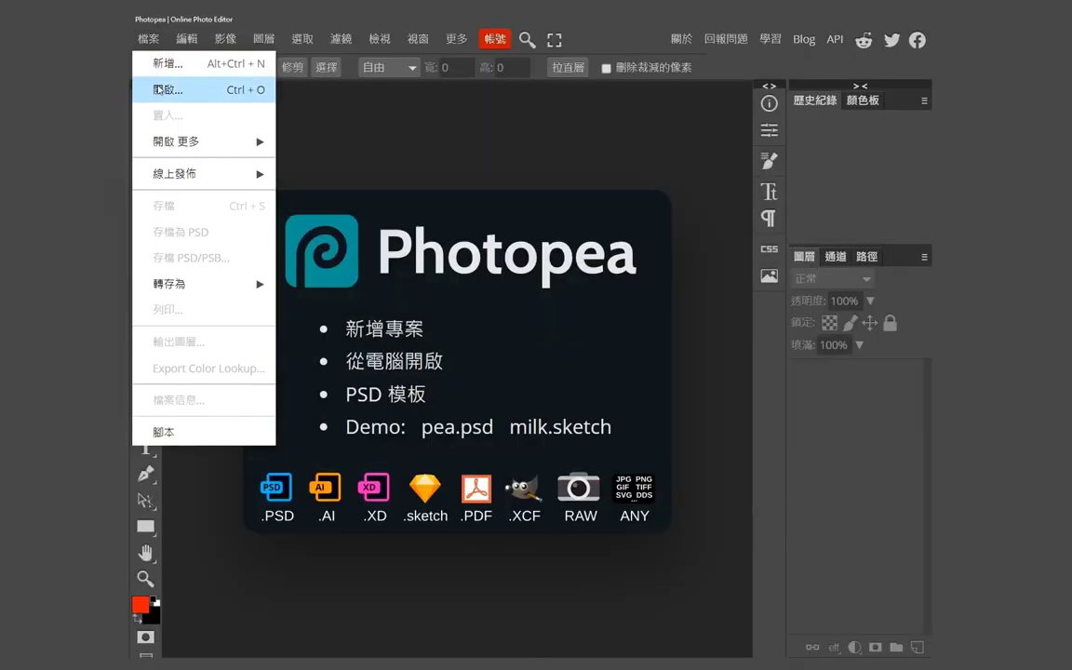
Open the group photo 76154 and crop it to the head of the boy with his hands on his head
left_click(165, 89)
double_click(325, 116)
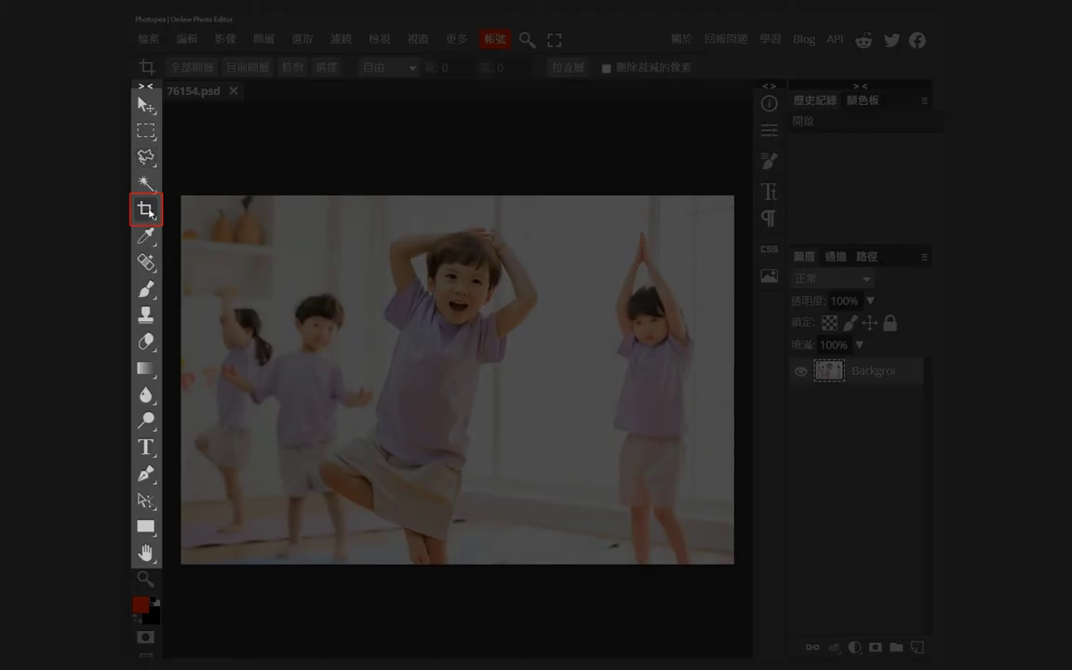
left_click(148, 212)
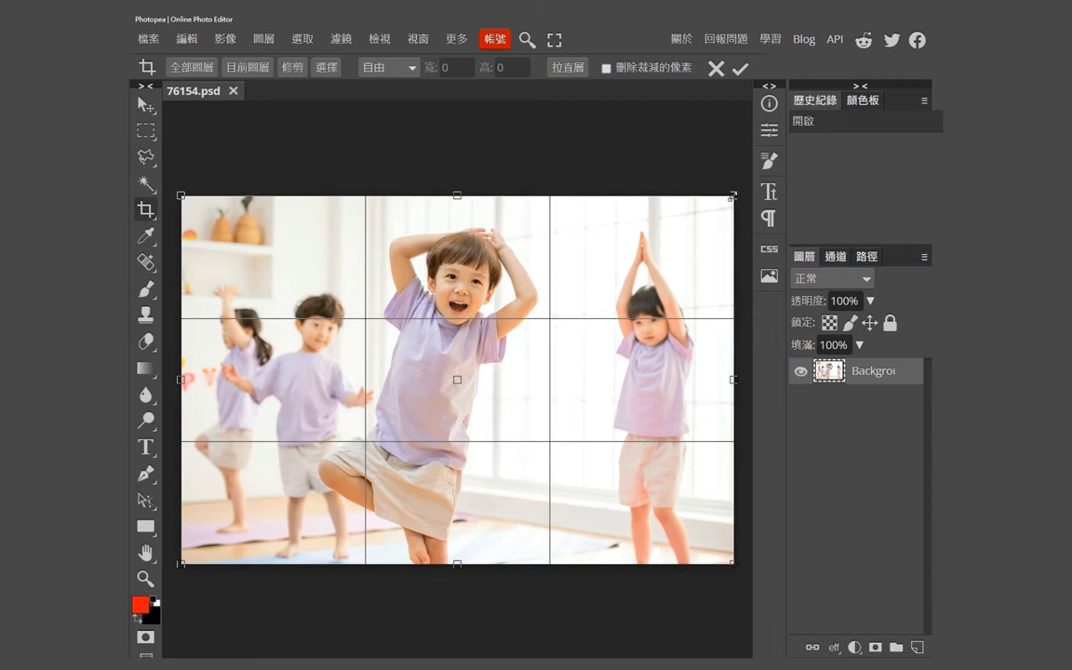
left_click_drag(734, 195, 323, 402)
left_click_drag(291, 443, 507, 252)
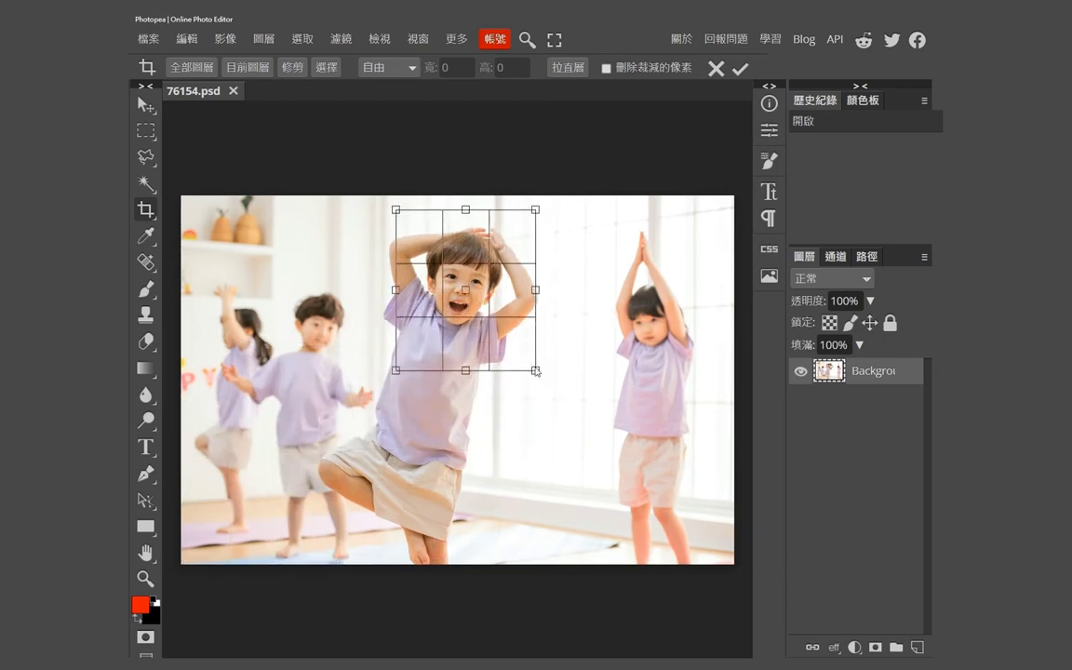
left_click_drag(533, 364, 492, 292)
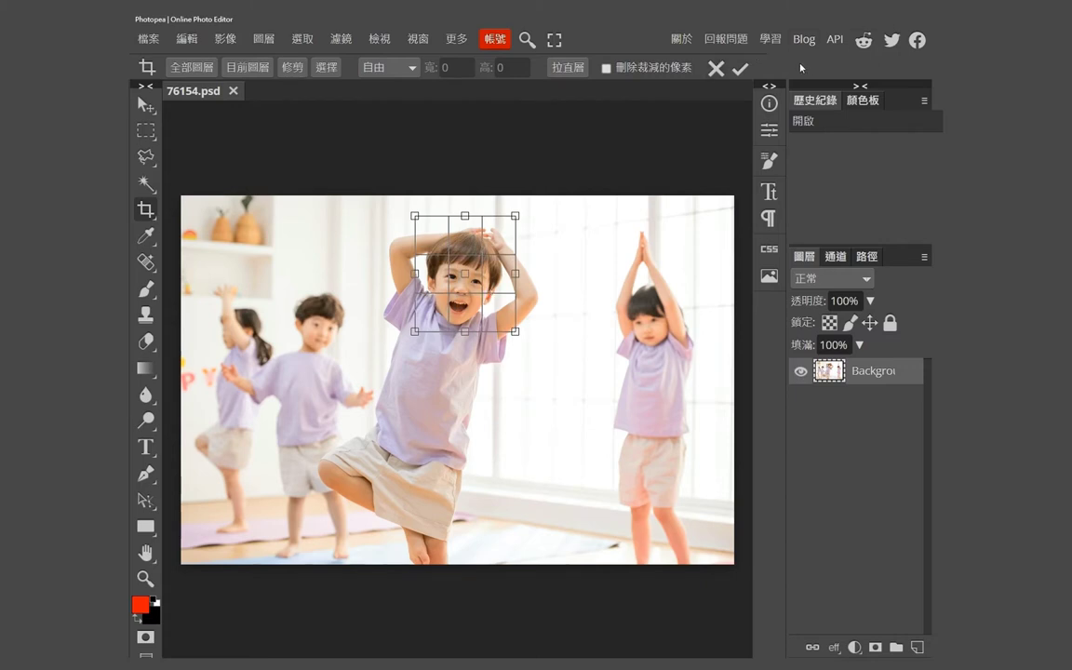
left_click(738, 68)
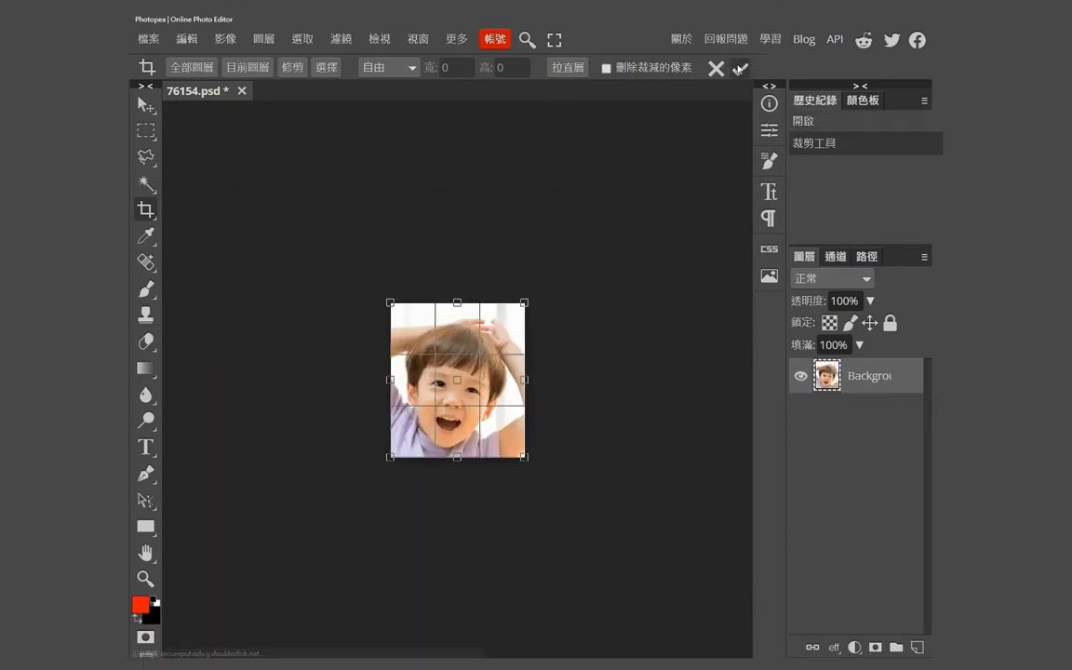
Export the cropped image as a PNG named 76154 at 100% quality
left_click(139, 44)
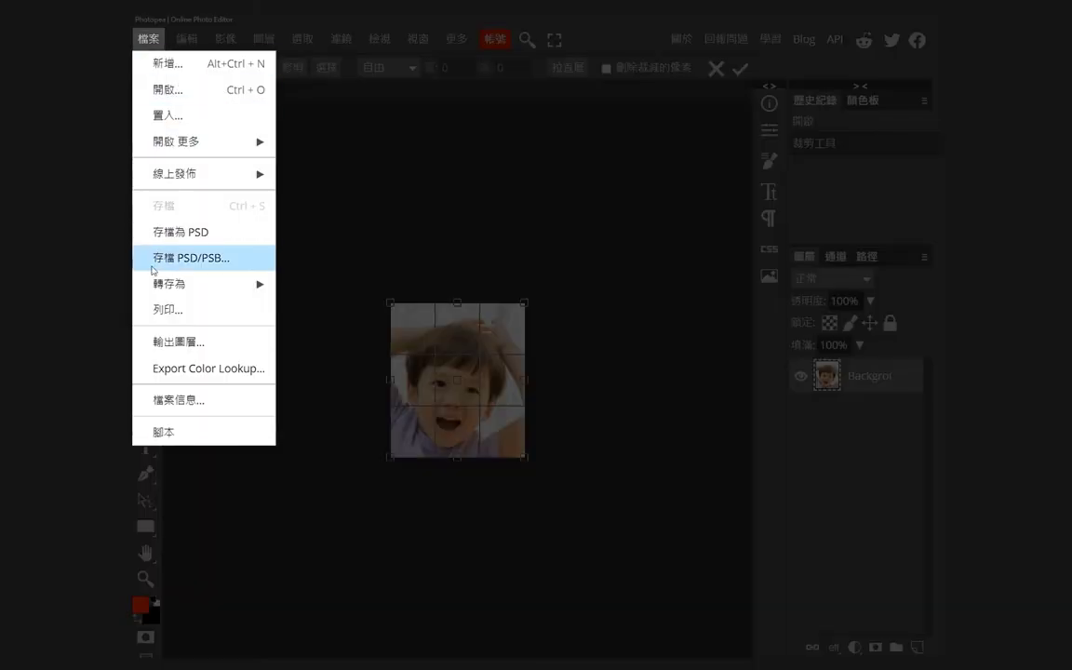
mouse_move(144, 281)
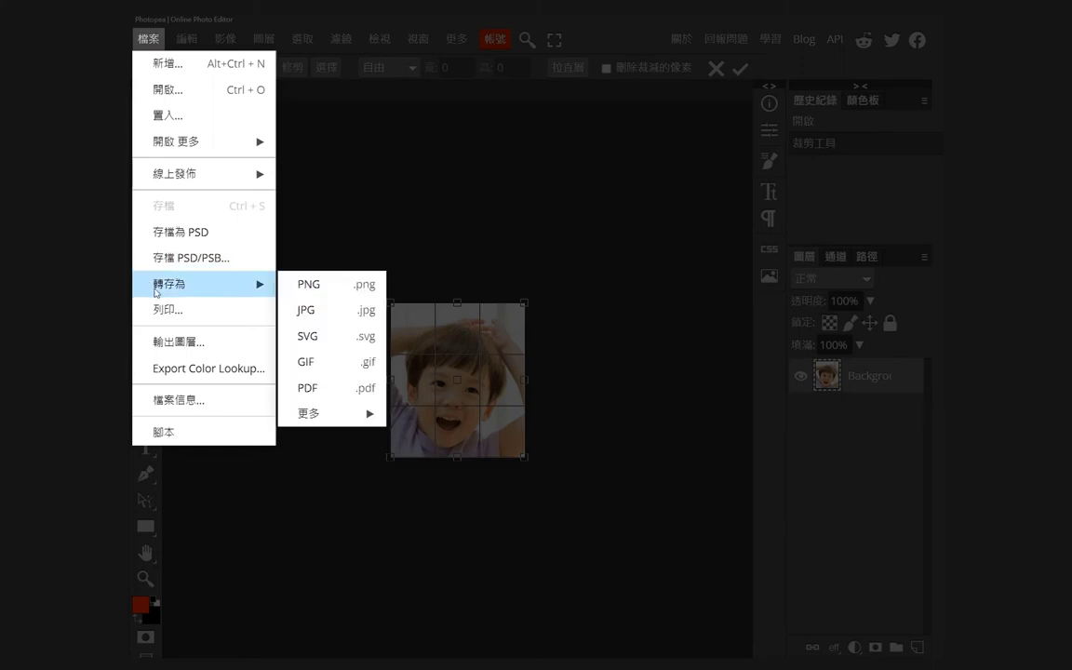
left_click(314, 287)
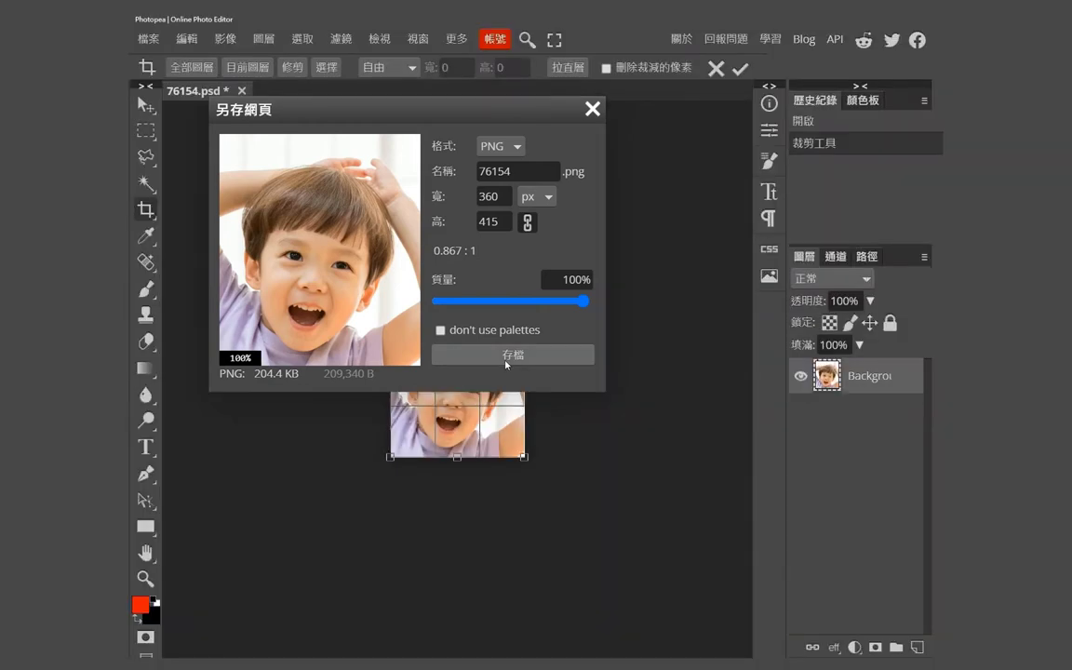
left_click(511, 354)
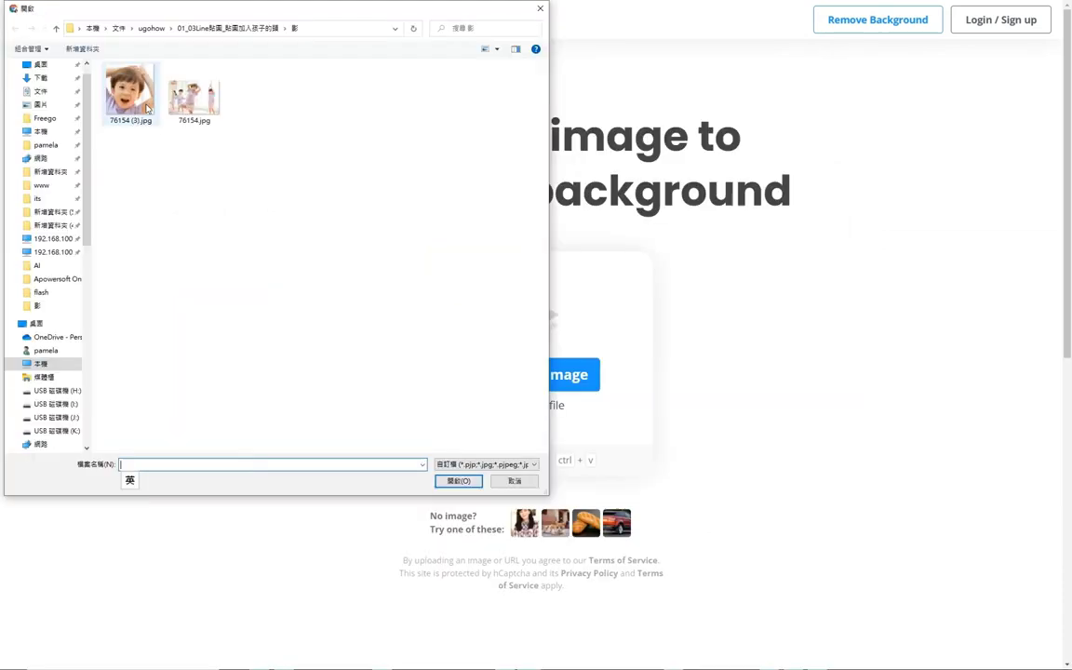
Upload 76154 (3).jpg to remove.bg and download the image with its background removed
left_click(121, 89)
double_click(139, 102)
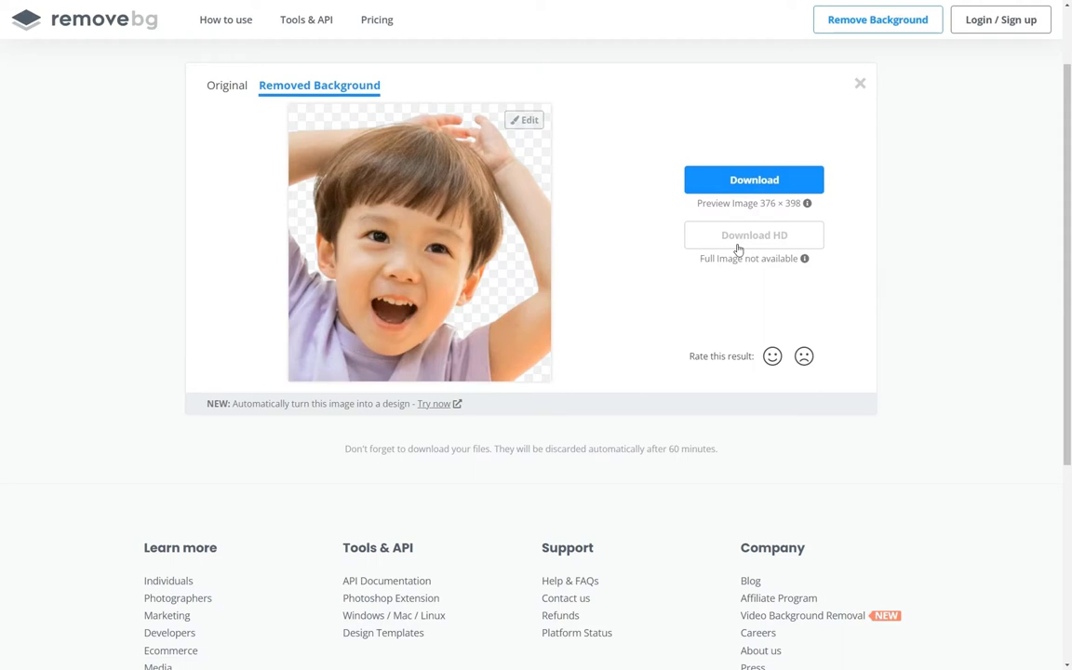
left_click(744, 180)
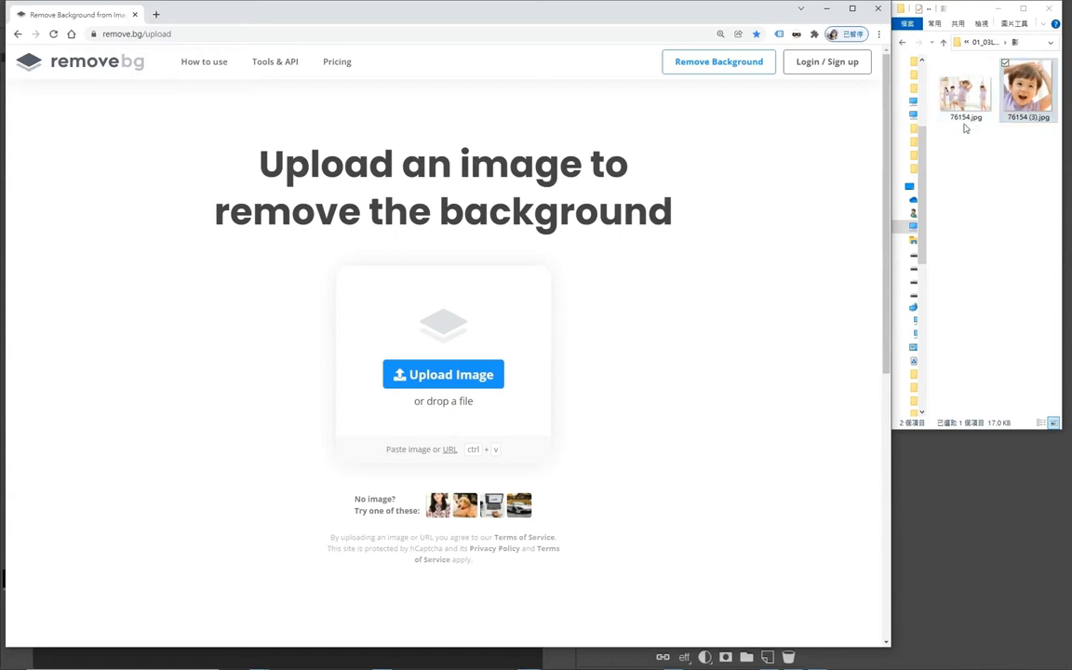
Add 76154.jpg and 76154 (3).jpg from the file folder to remove.bg for background removal and highlight the close-up's preview size
left_click_drag(956, 121, 642, 340)
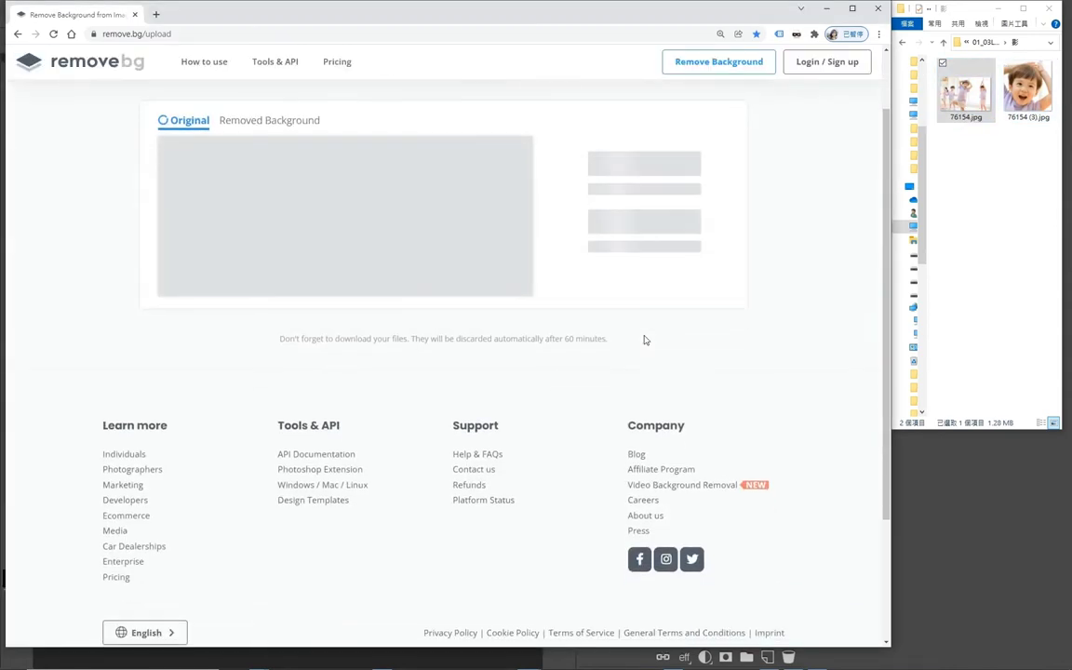
left_click(1034, 90)
left_click_drag(1035, 90, 665, 314)
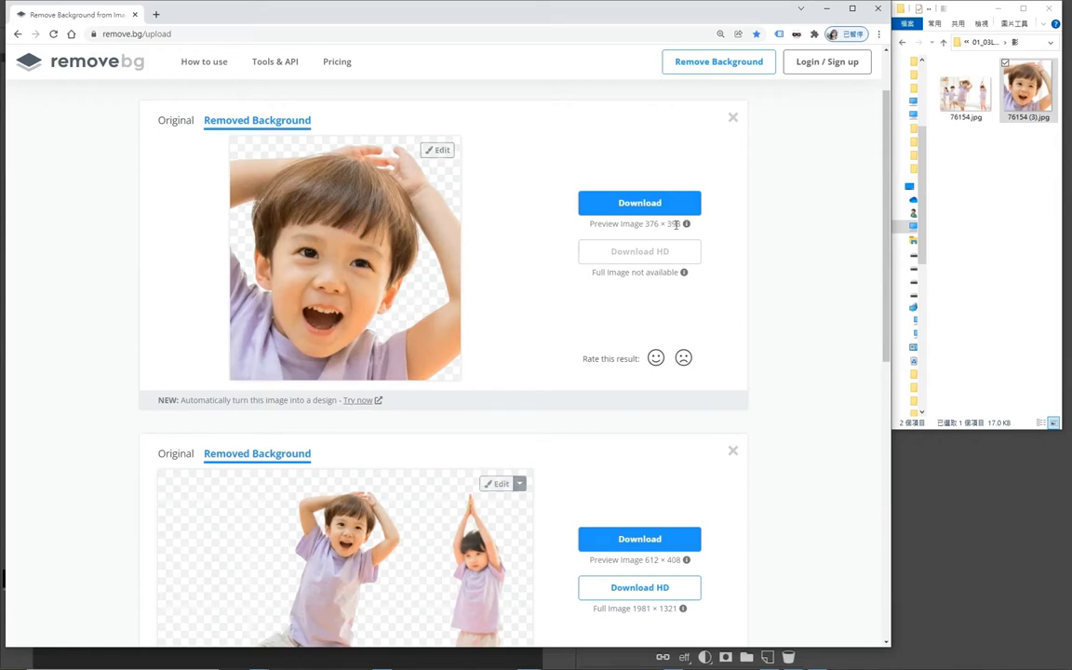
left_click_drag(686, 224, 645, 224)
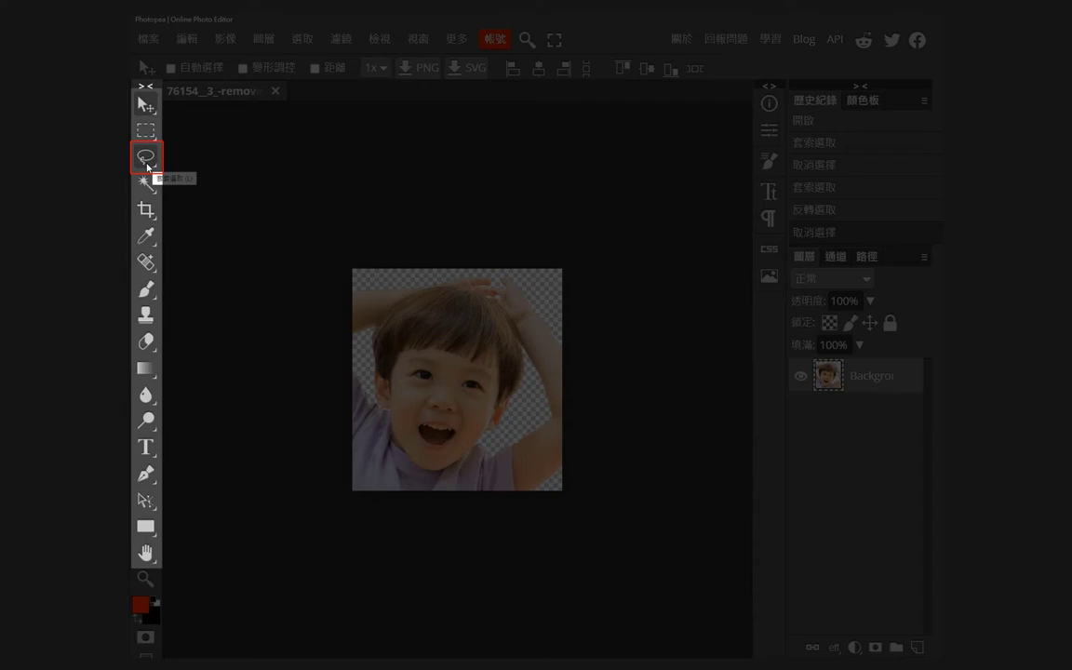
In Photopea, outline the boy's head in the background-free image with the Magnetic Lasso and close the selection
left_click(150, 164)
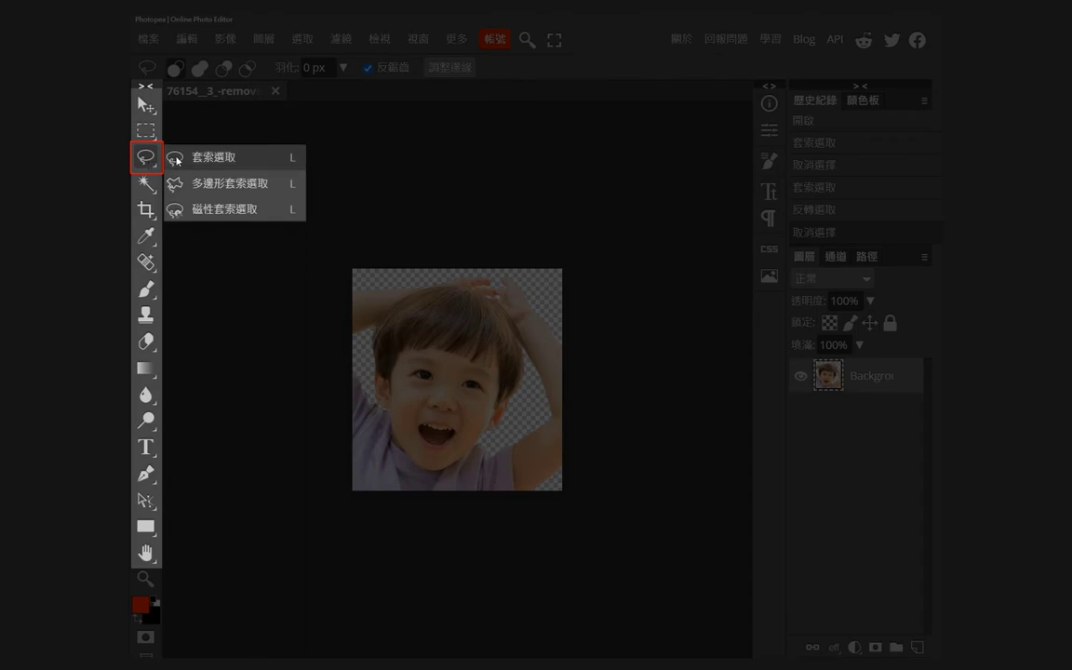
left_click(183, 210)
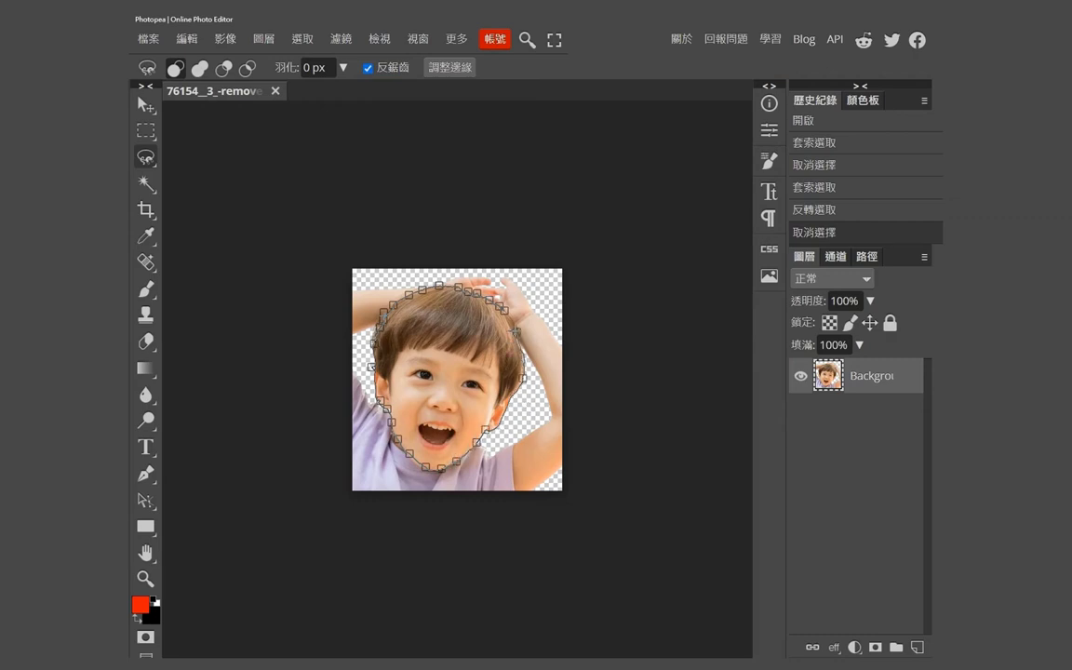
left_click(454, 289)
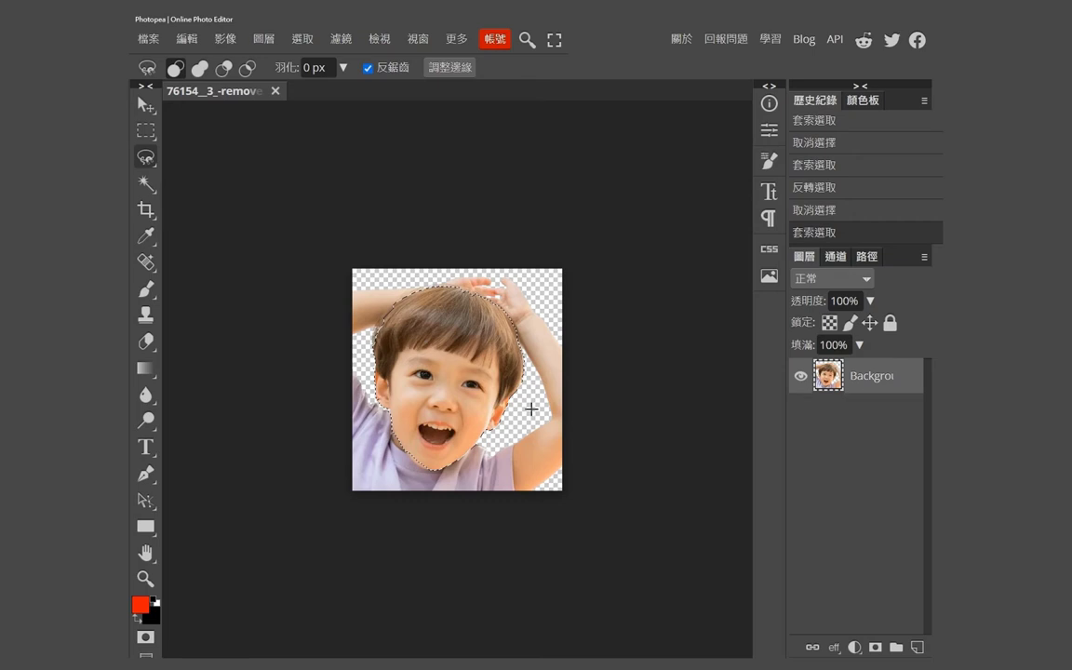
Invert the head selection and delete the arms, shirt and everything else around the head
left_click(302, 39)
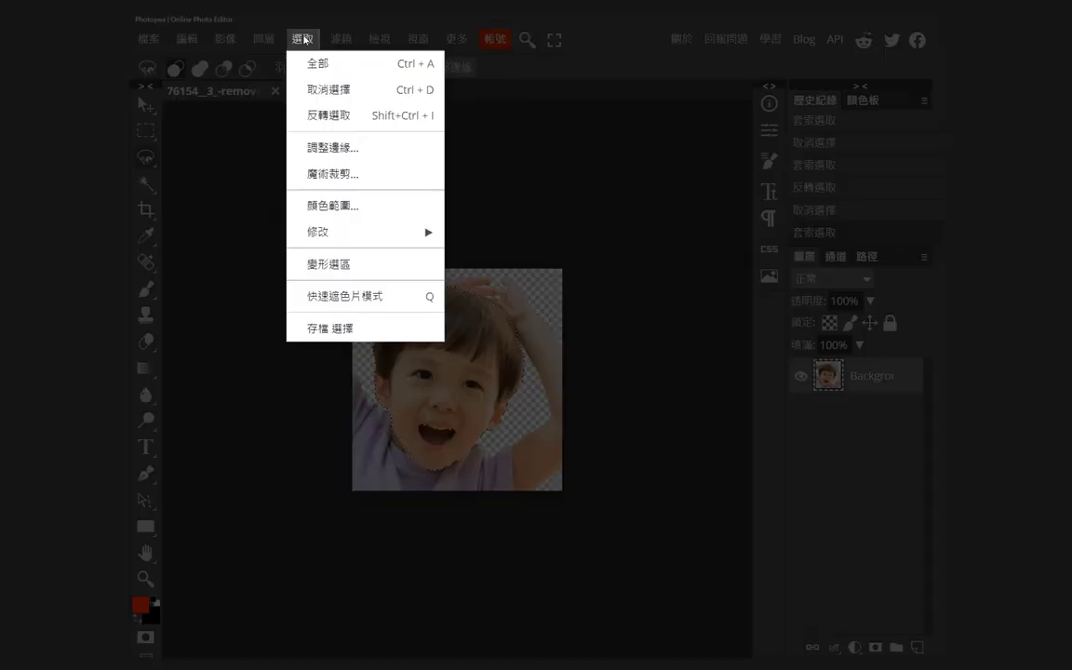
left_click(332, 115)
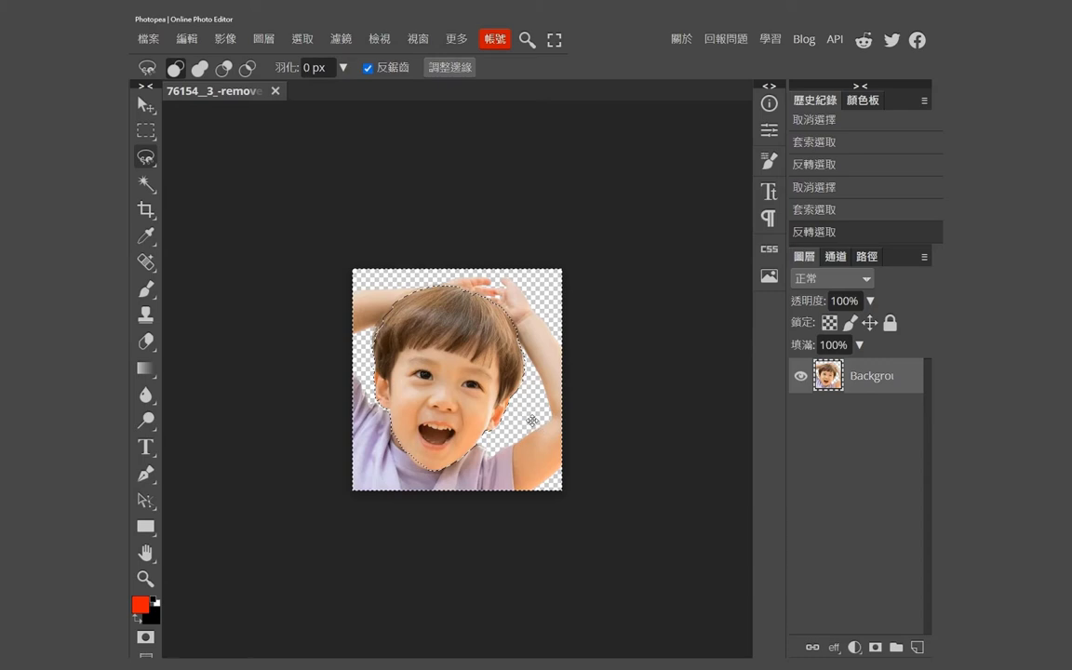
key("Delete")
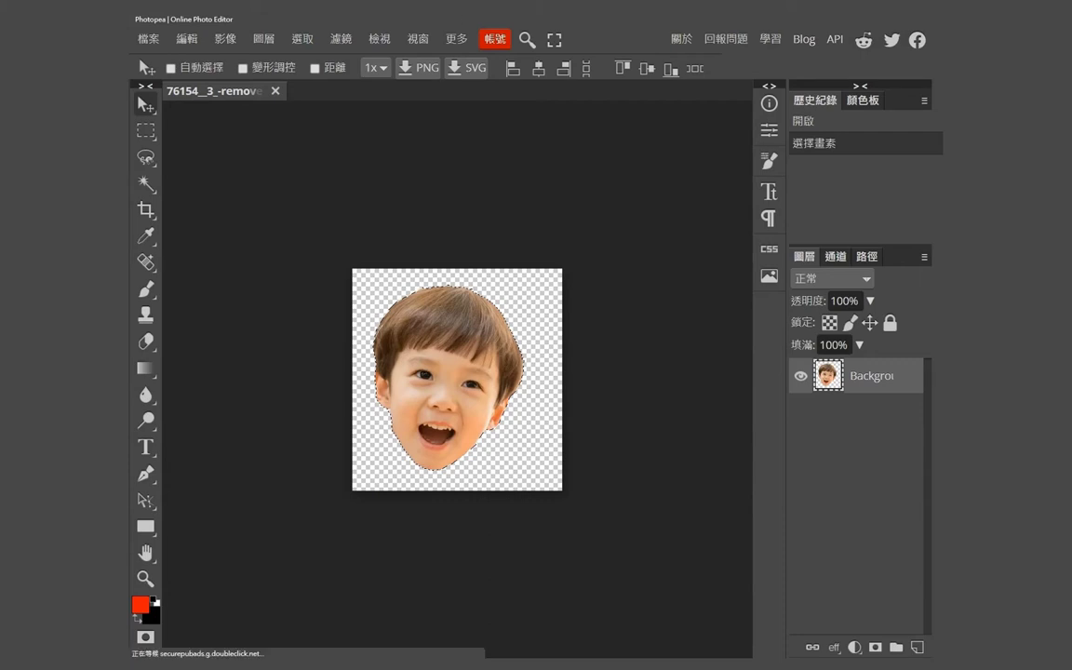
Create a new project 370 pixels wide and 320 pixels high with a transparent background
left_click(148, 39)
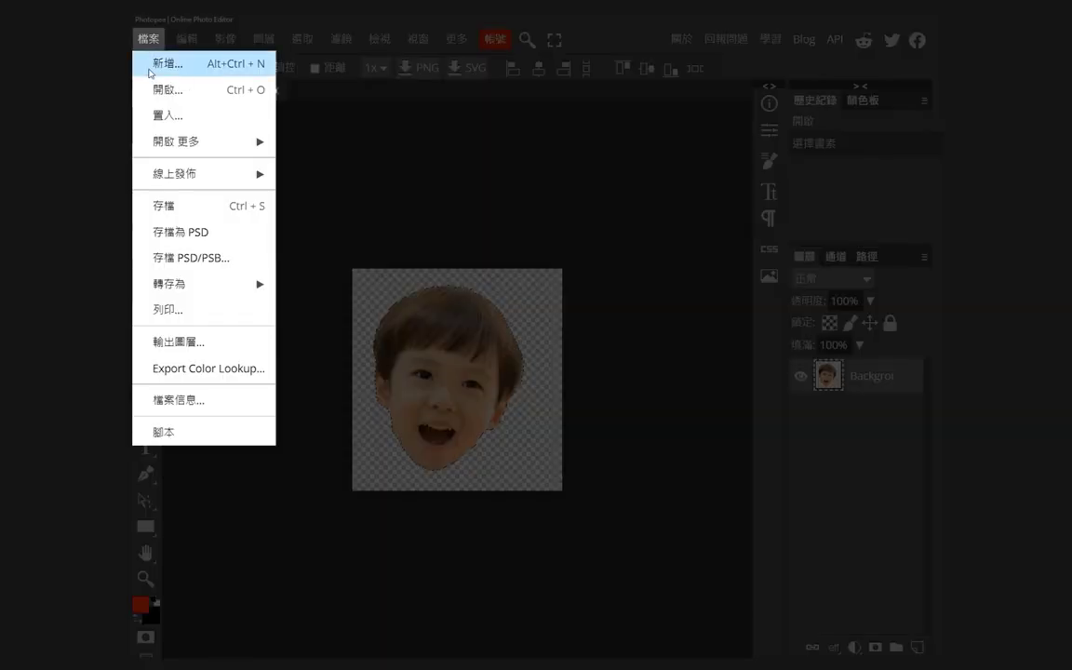
left_click(149, 69)
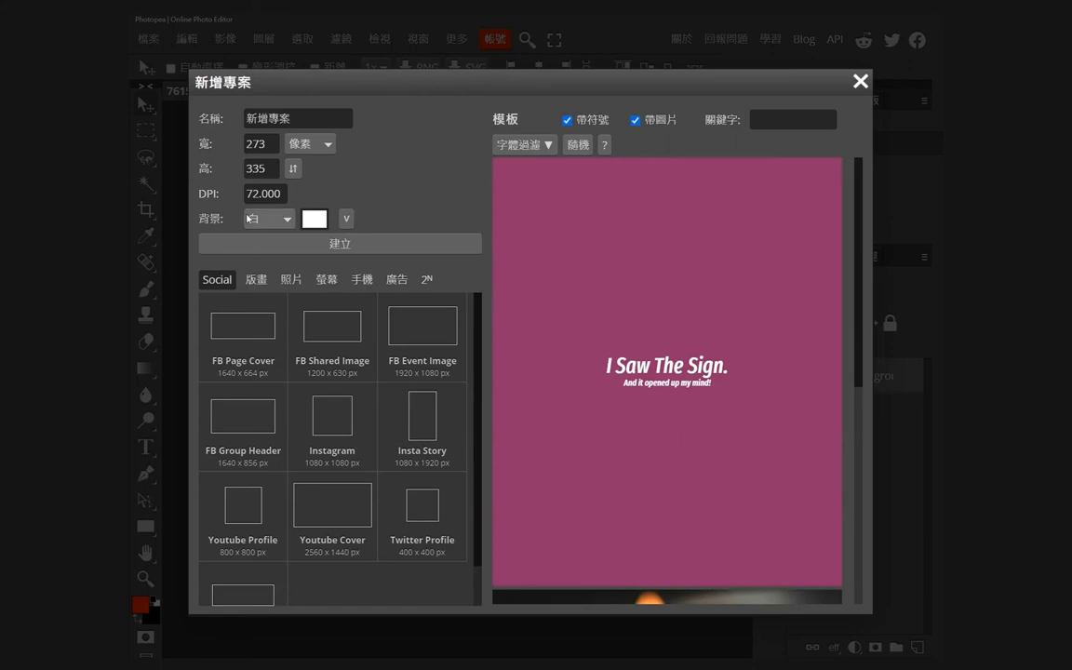
left_click(282, 194)
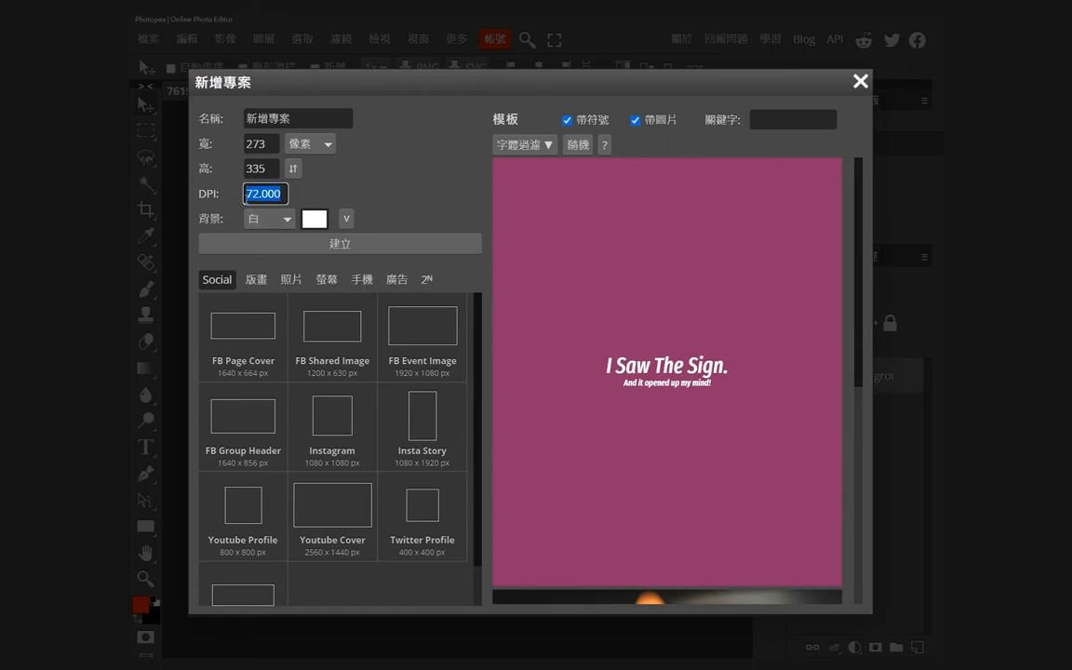
left_click(246, 143)
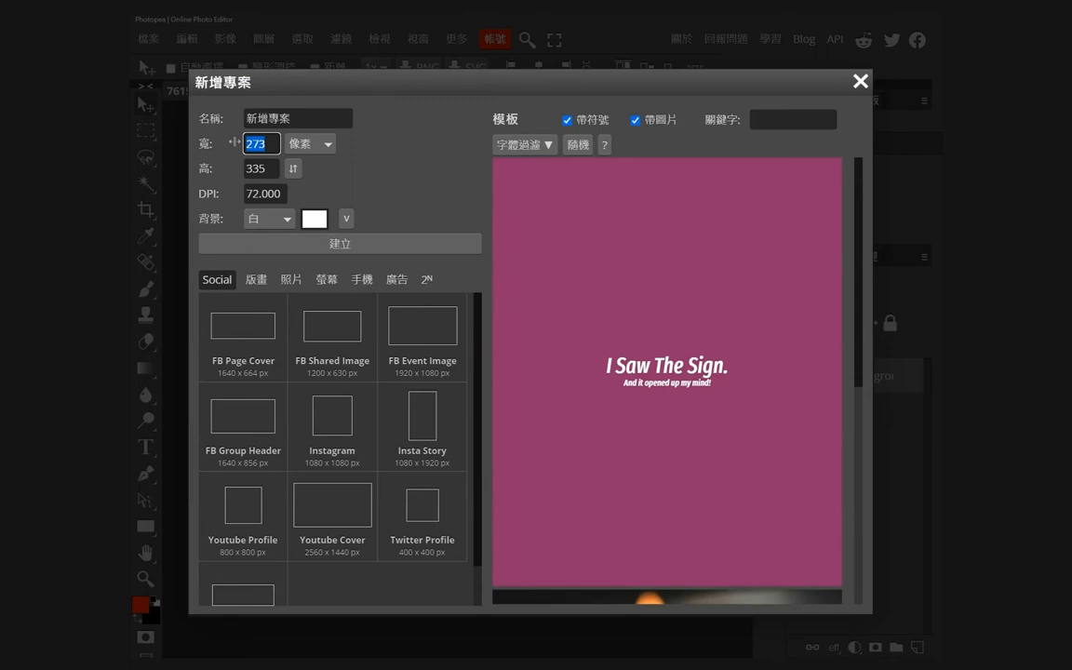
type("370")
left_click(277, 169)
type("320")
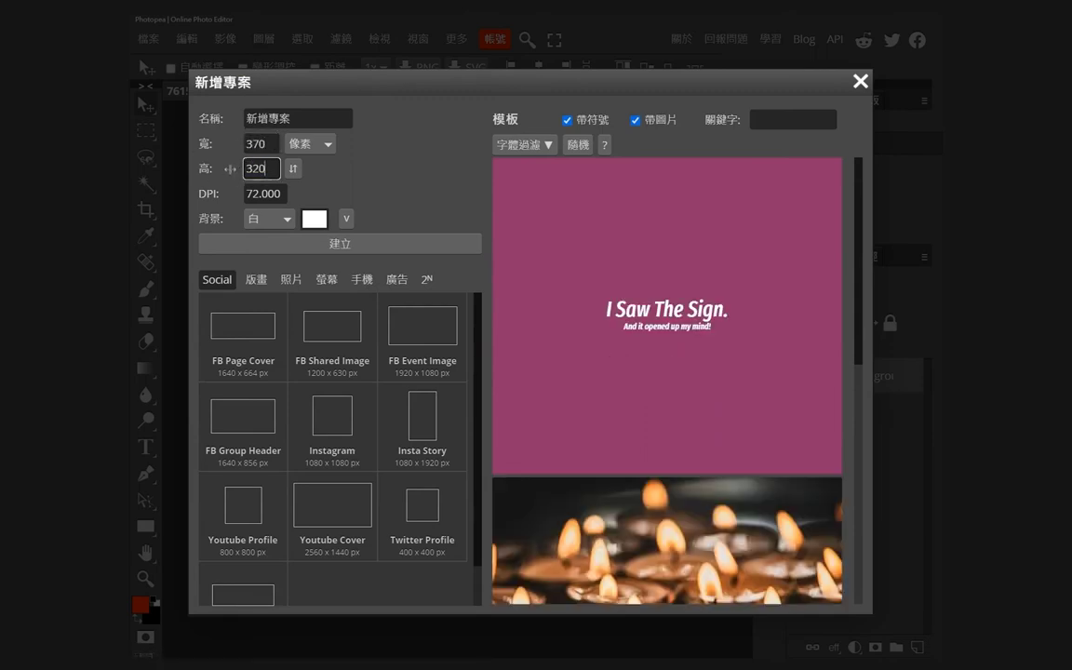
left_click(260, 221)
left_click(264, 271)
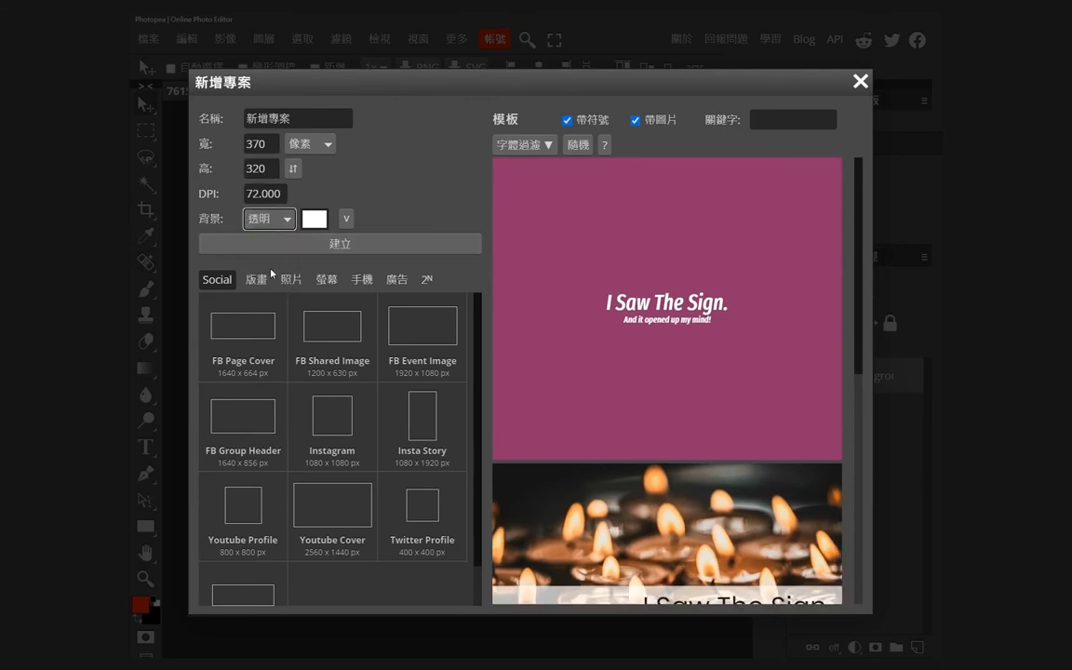
left_click(349, 244)
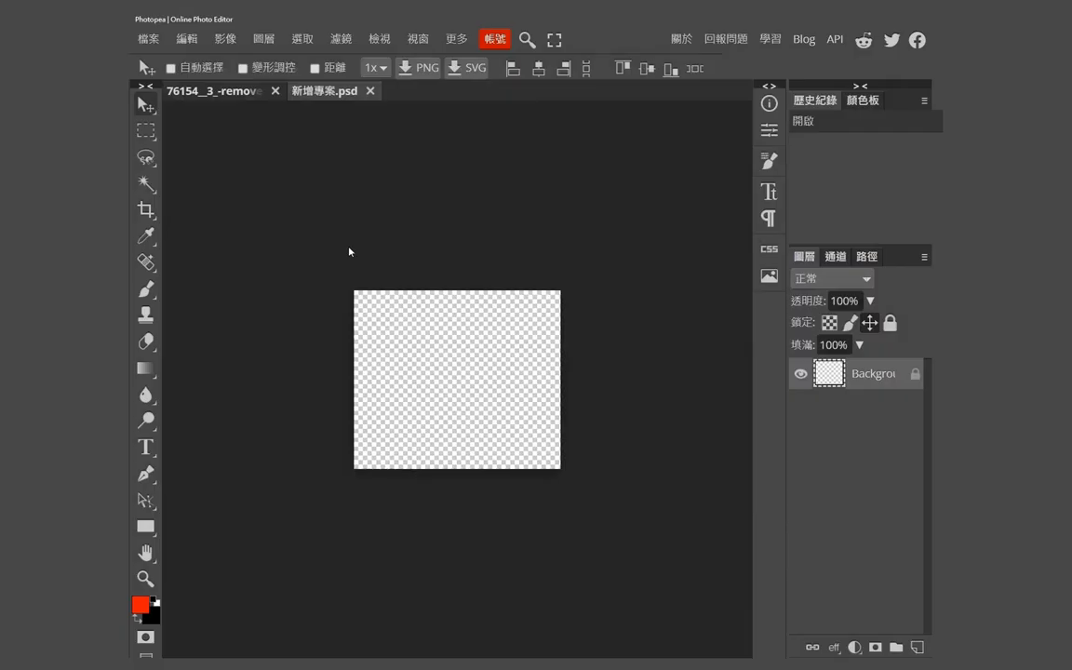
Select the entire canvas of the head cutout document and copy it
key("l")
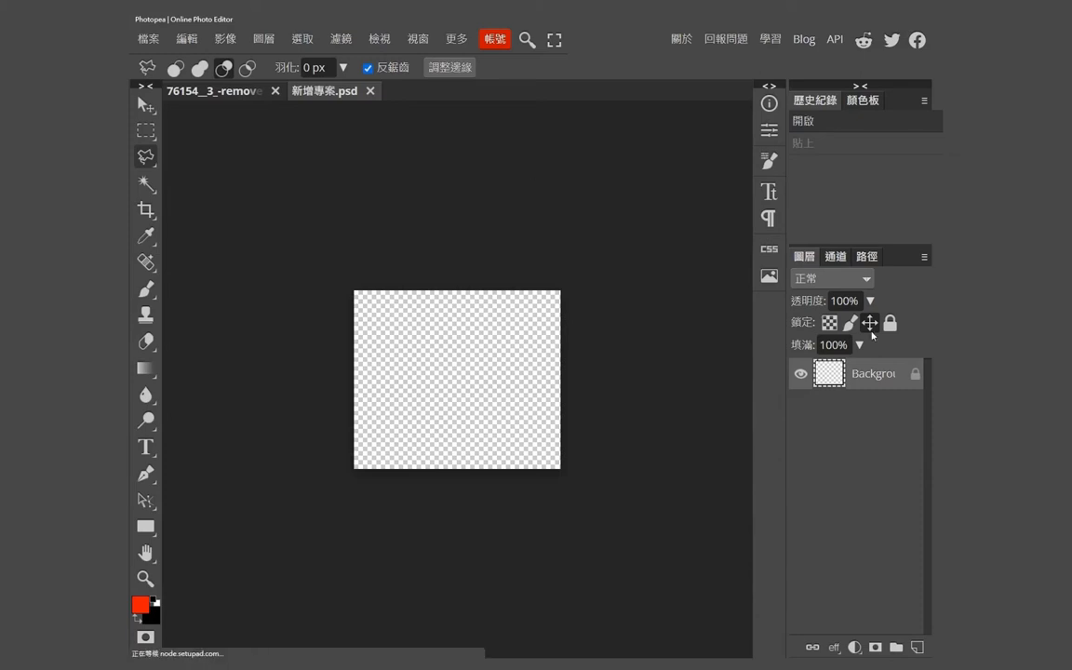
left_click(224, 93)
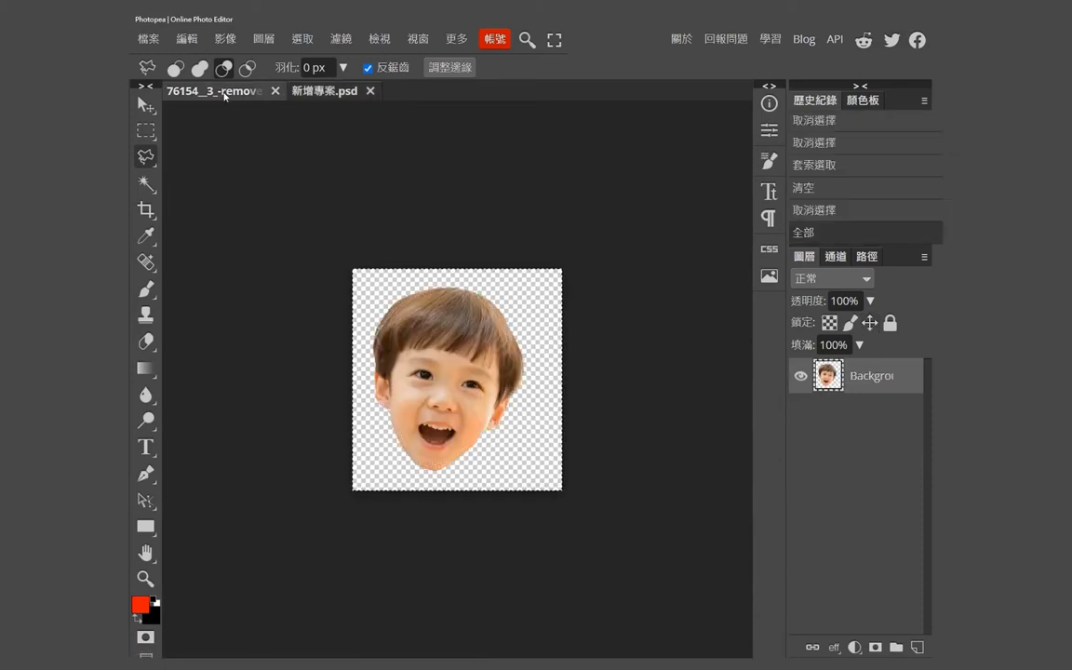
left_click(301, 40)
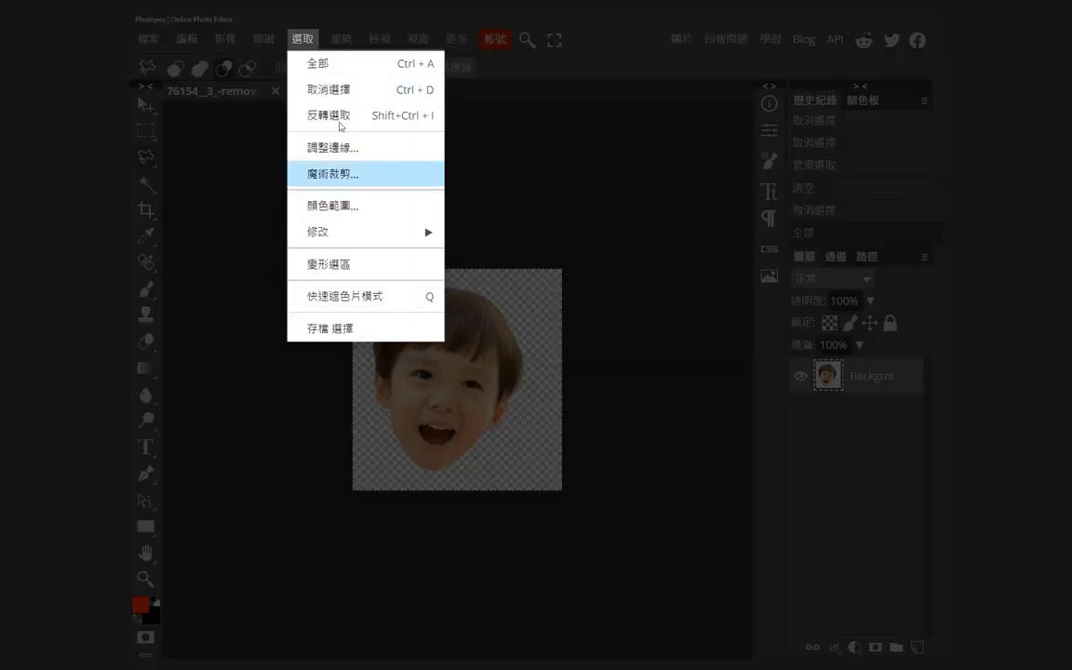
left_click(341, 67)
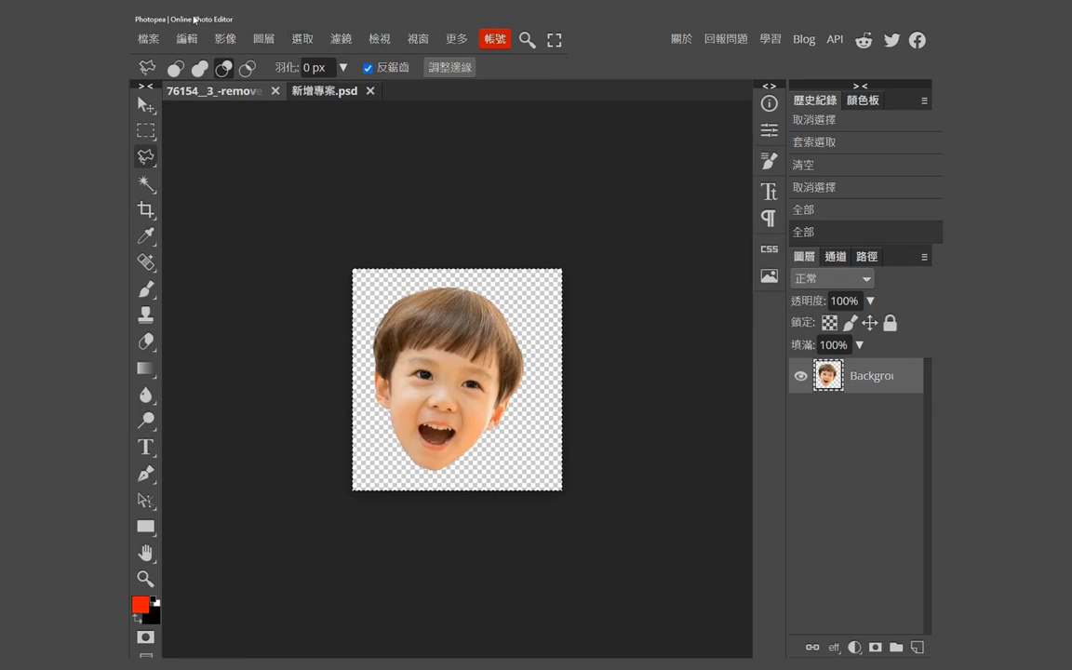
left_click(186, 40)
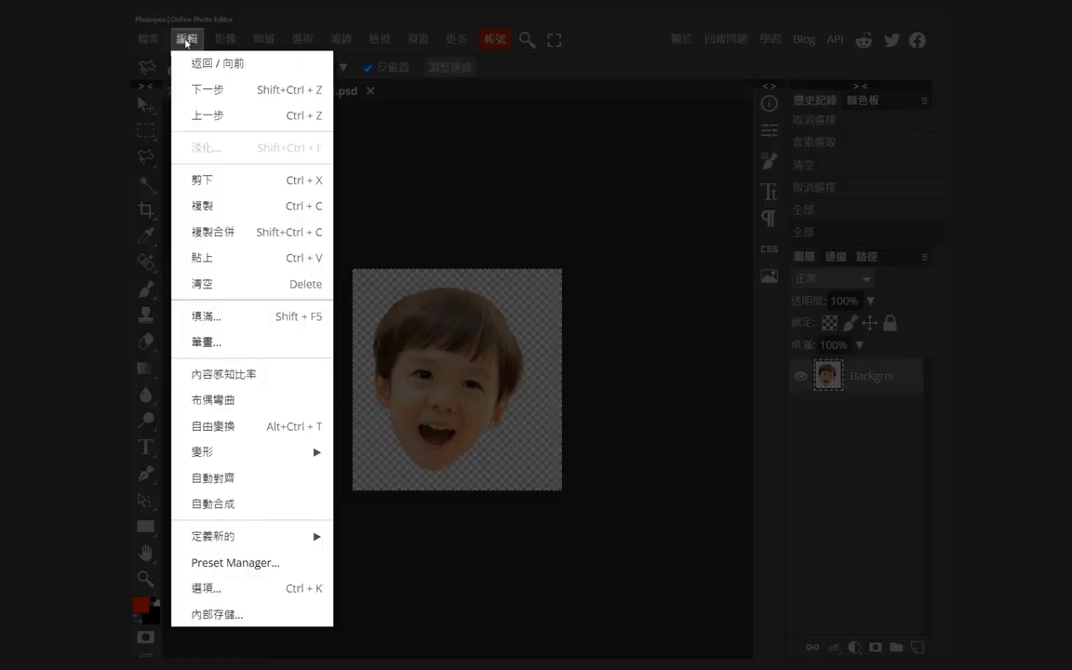
left_click(224, 217)
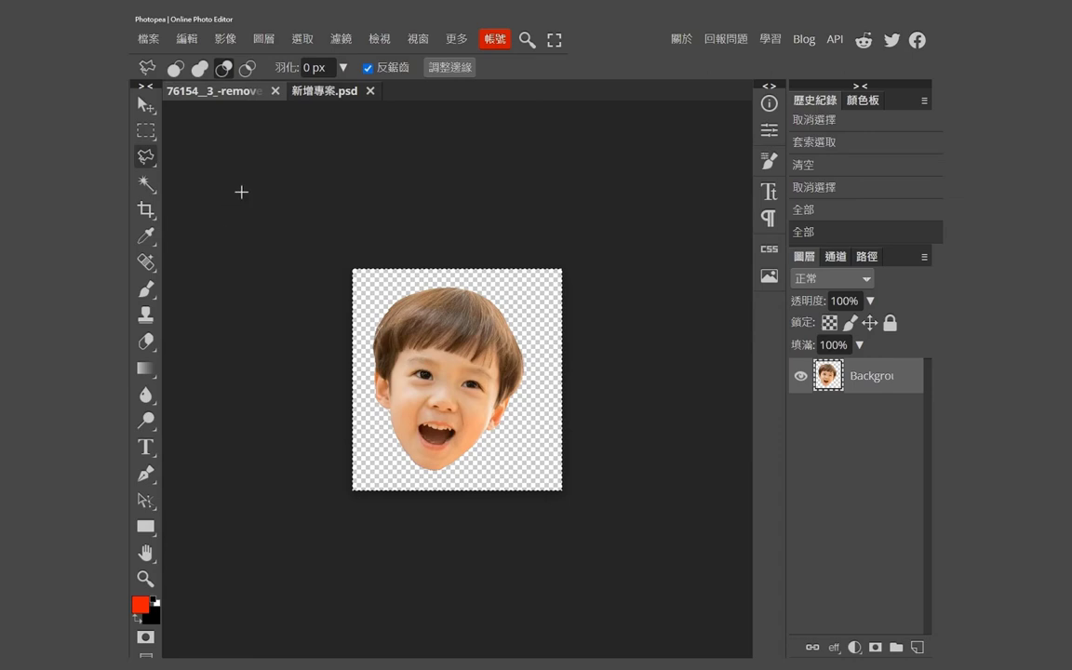
Paste the copied head cutout into the blank 370 x 320 px project
left_click(343, 91)
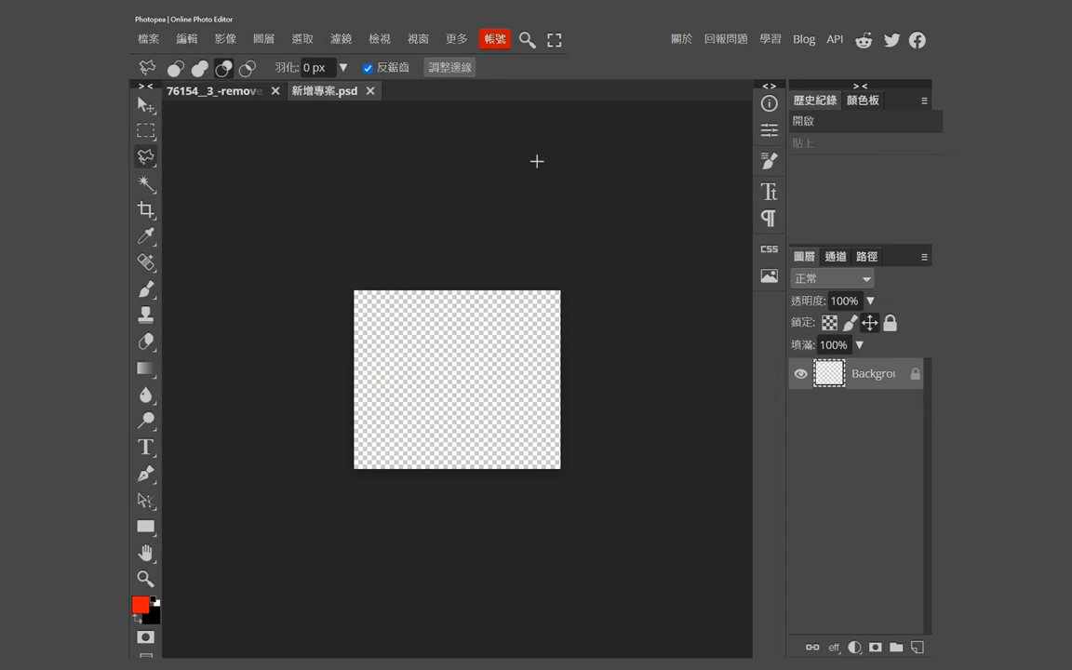
left_click(185, 39)
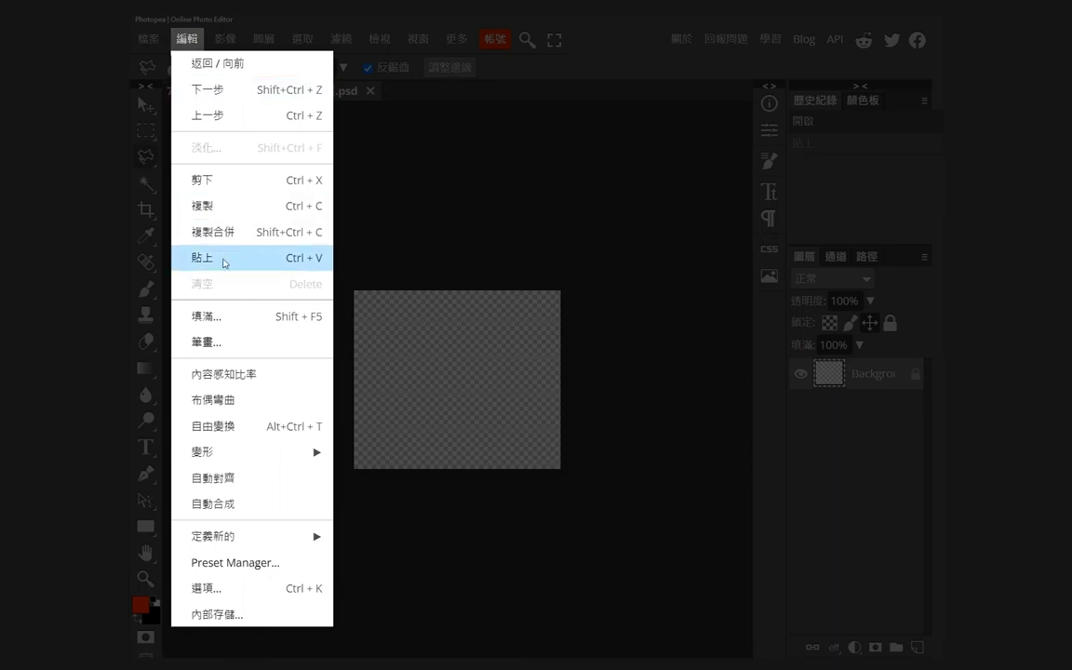
left_click(224, 263)
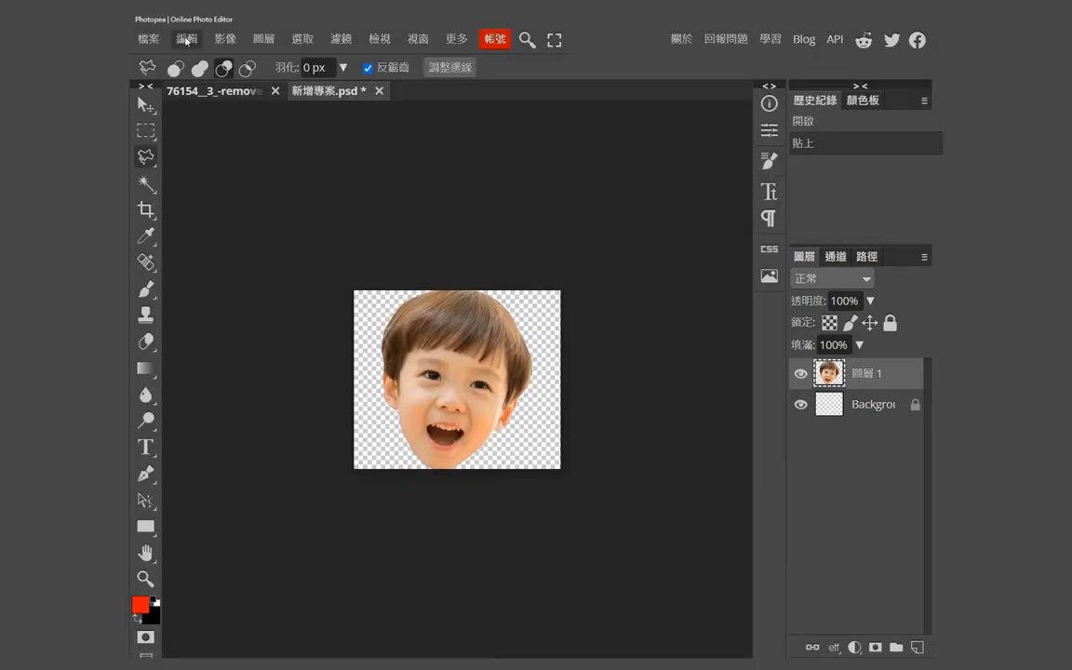
Free-transform the pasted head to about 79% scale and -18.4° rotation, positioned in the lower left of the canvas
left_click(186, 39)
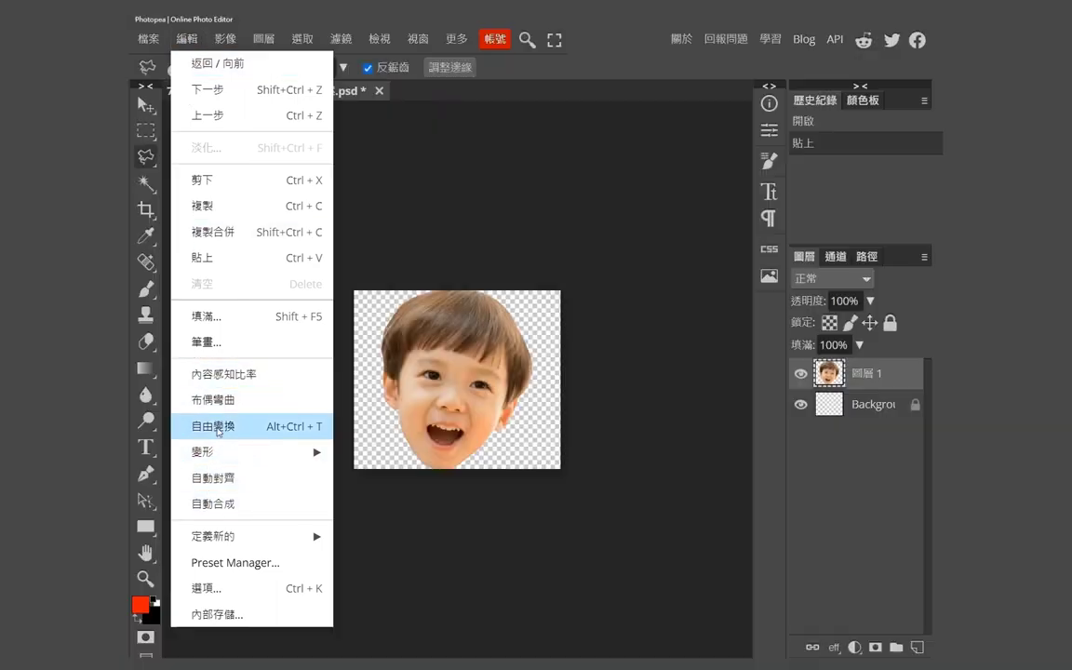
left_click(216, 427)
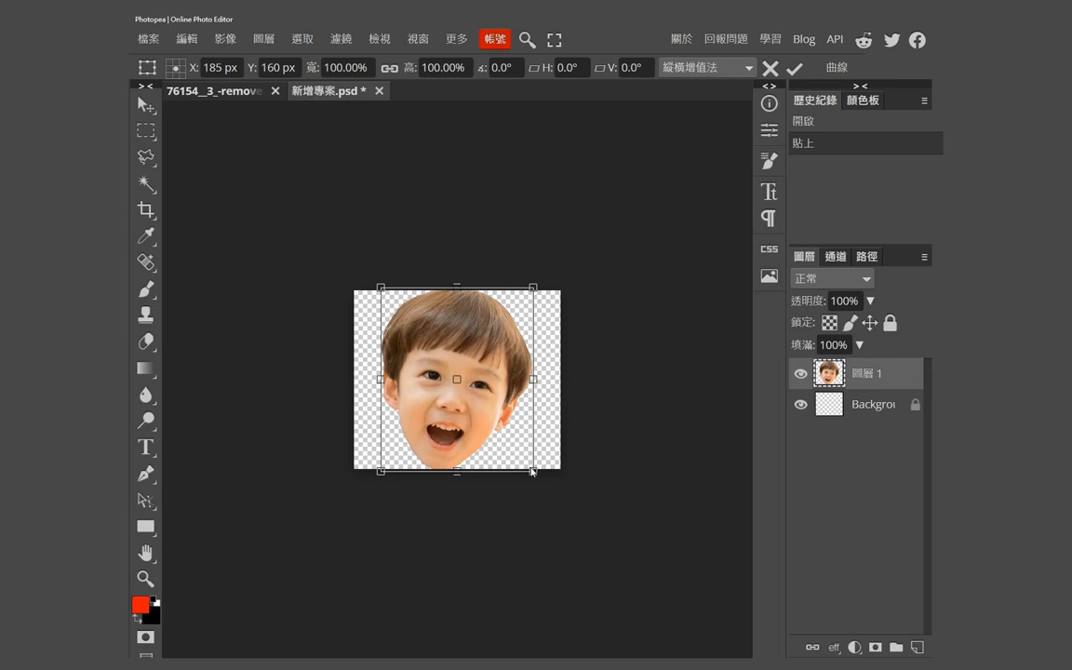
left_click_drag(533, 470, 530, 419)
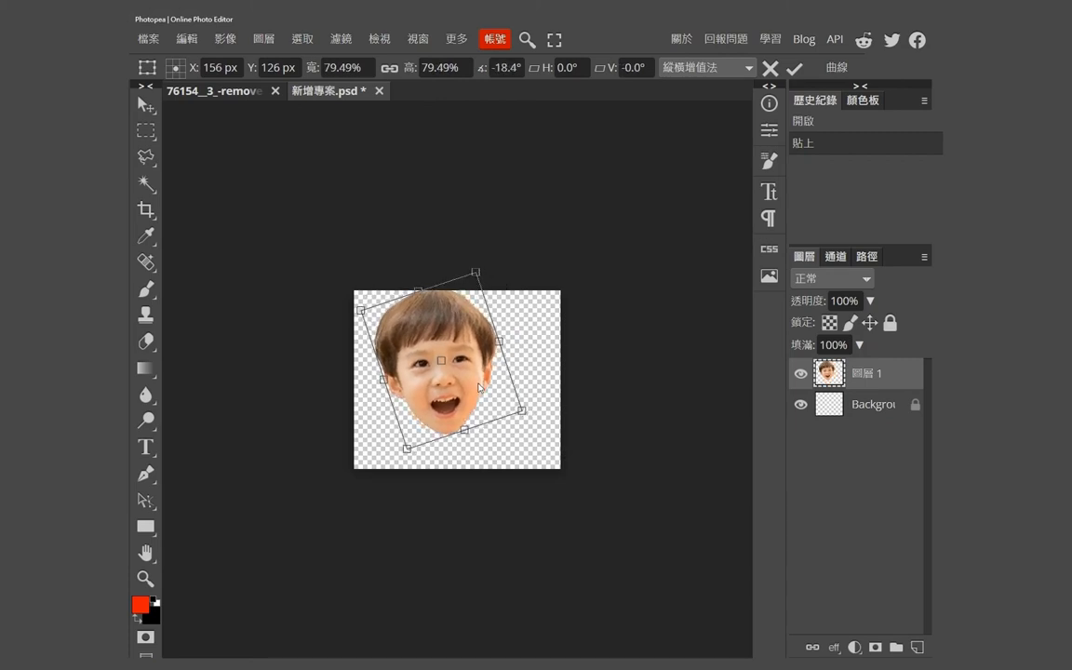
left_click_drag(478, 389, 461, 418)
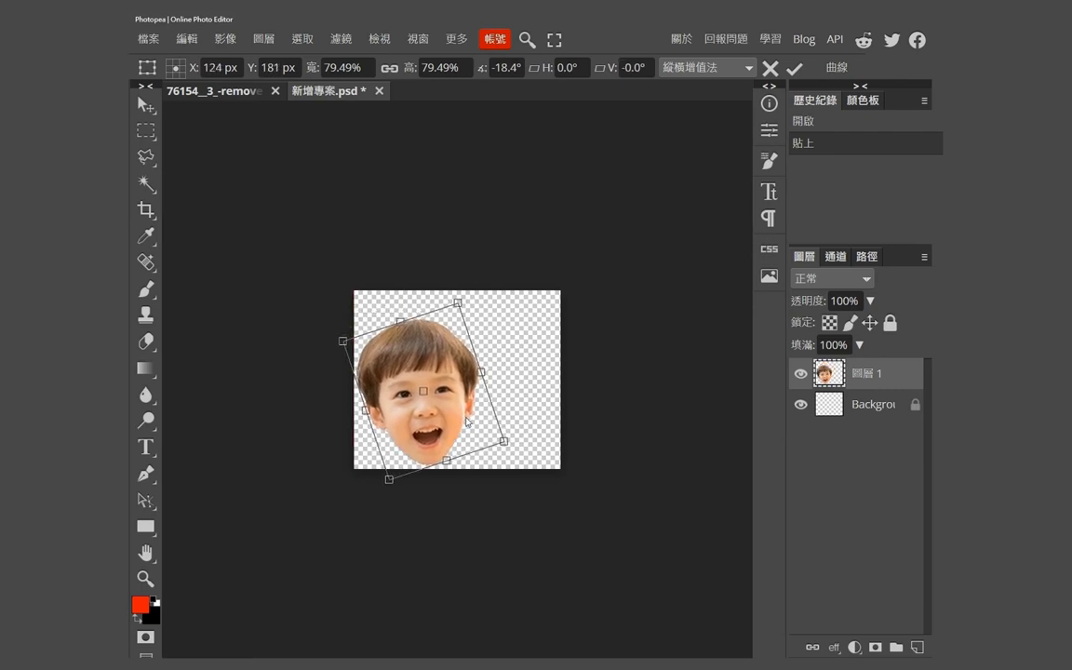
key("Return")
key("l")
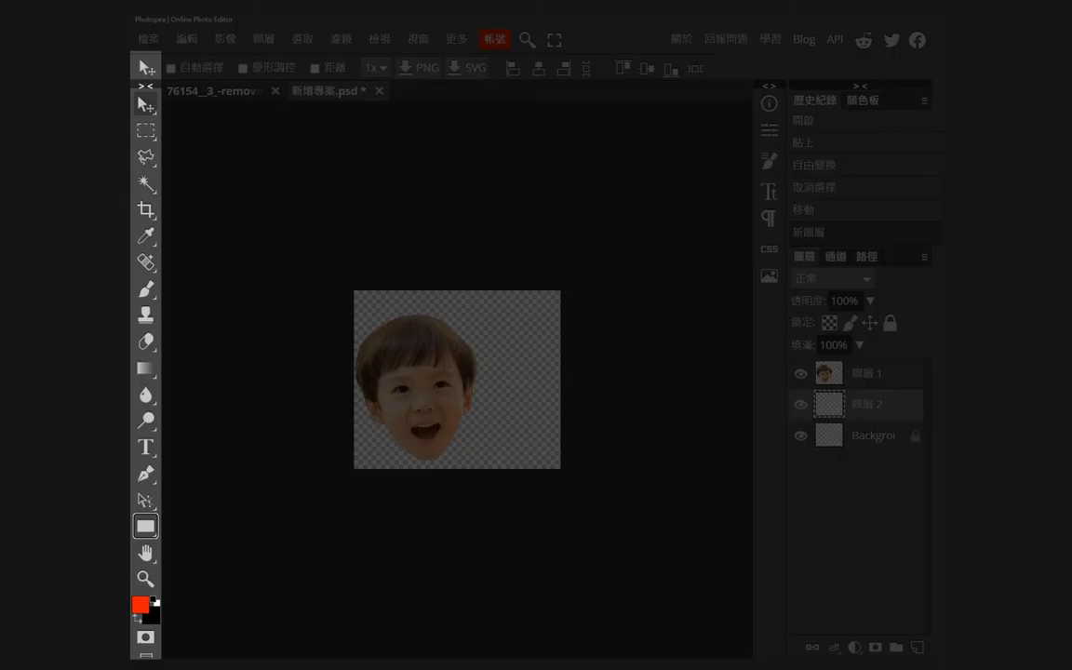
Draw a solid round speech bubble custom shape beside the boy's mouth, on the layer beneath the head
left_click(155, 538)
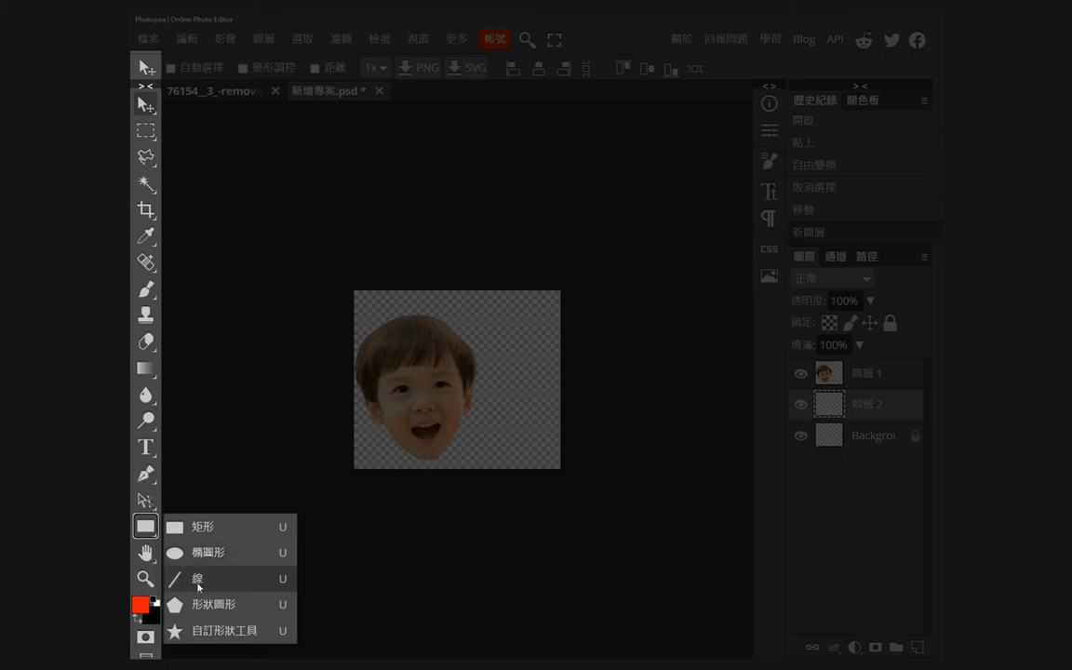
left_click(197, 632)
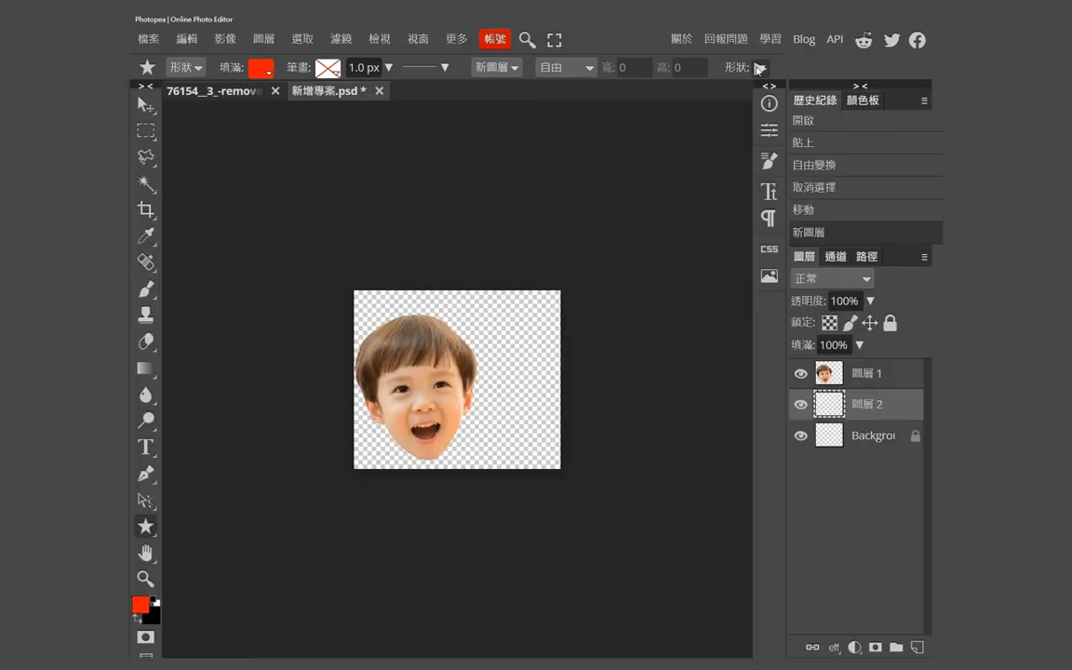
left_click(758, 67)
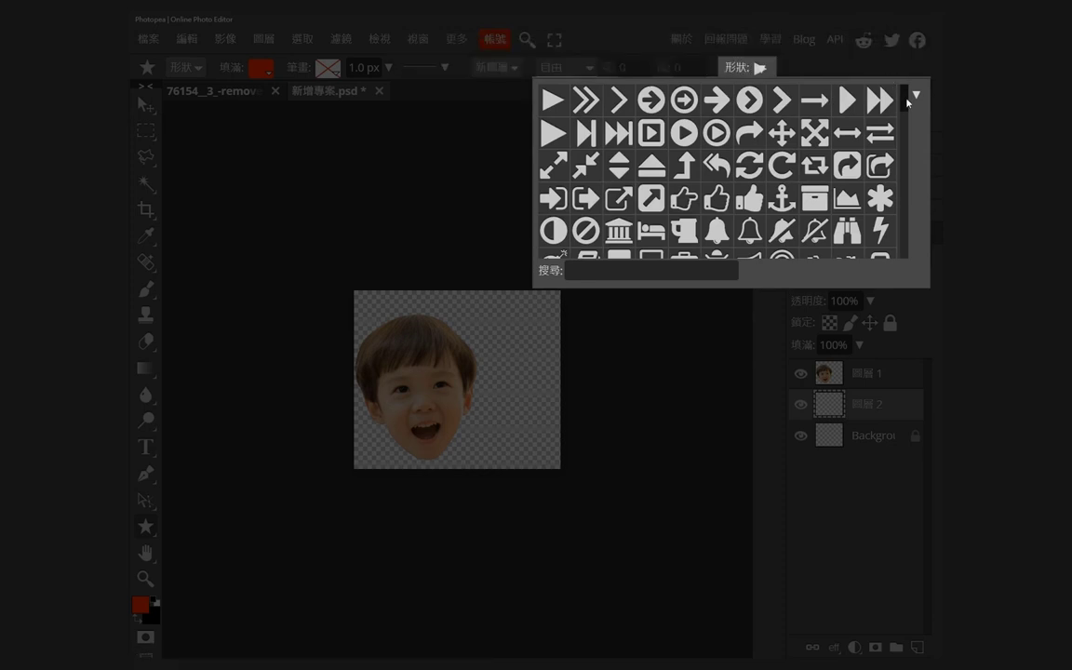
left_click_drag(911, 96, 905, 140)
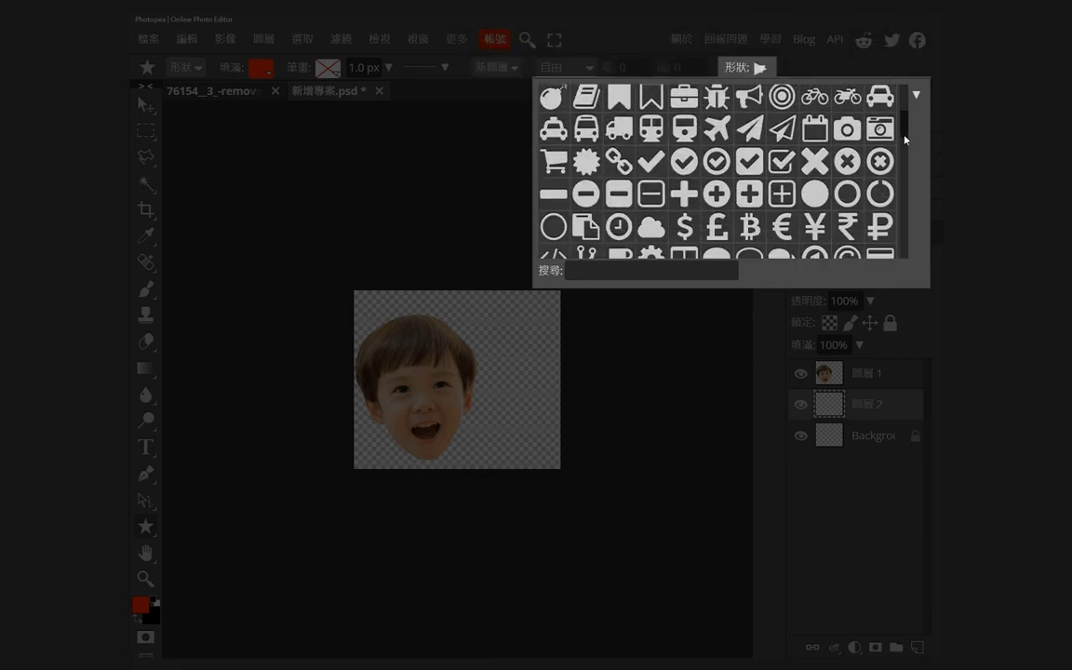
scroll(909, 138, "down", 2)
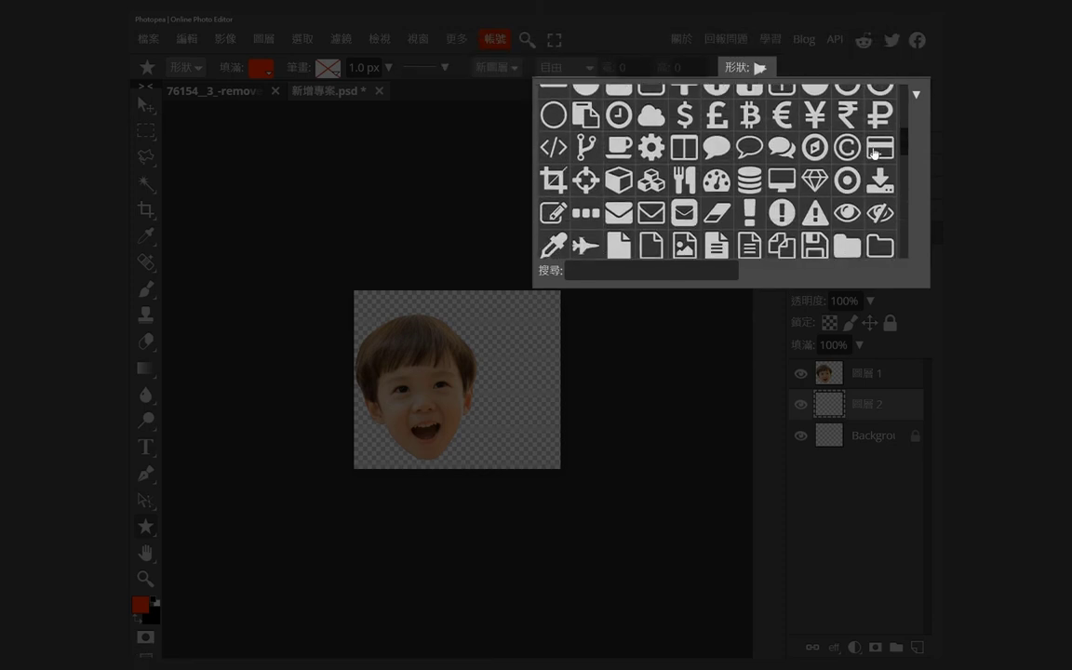
left_click(717, 148)
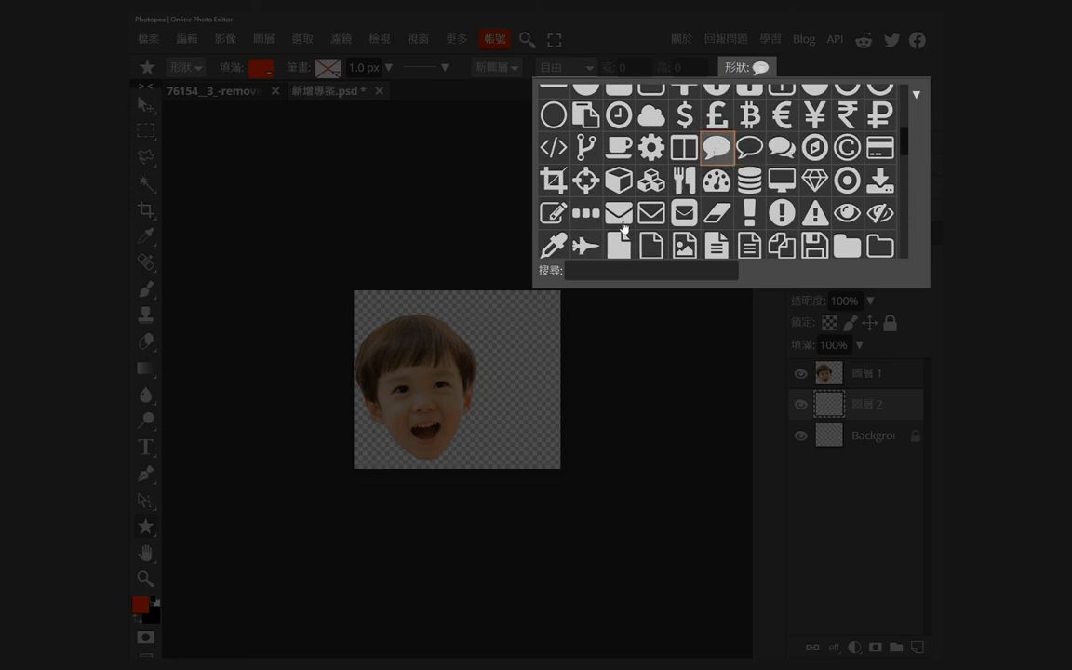
left_click_drag(456, 322, 555, 435)
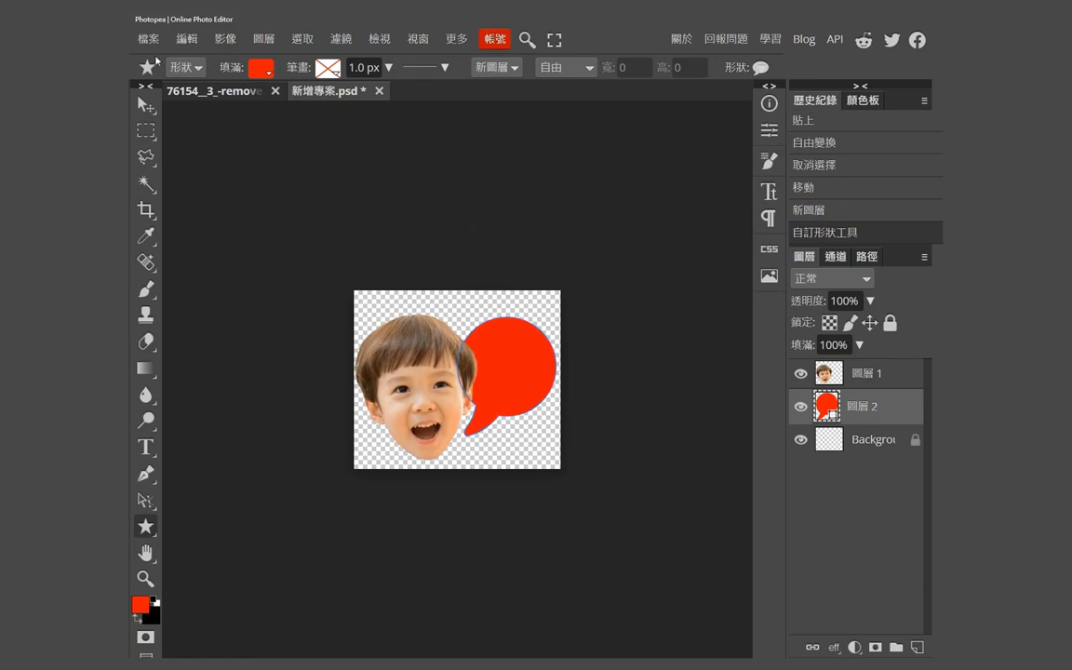
Set the speech bubble's fill to white and give it a thick solid black outline
left_click(262, 68)
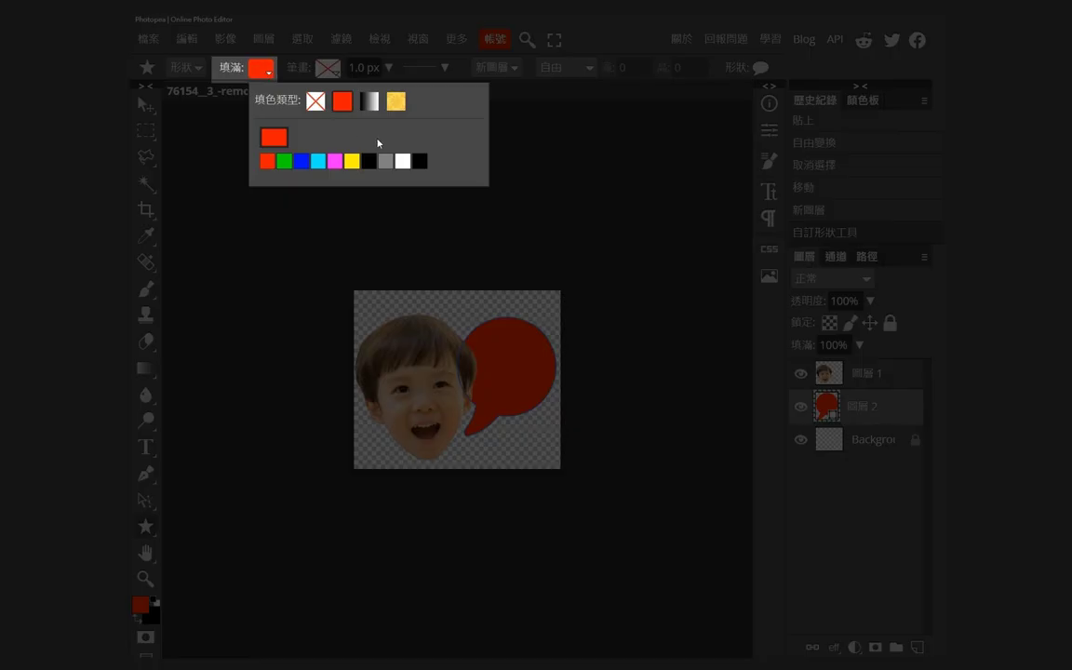
left_click(402, 161)
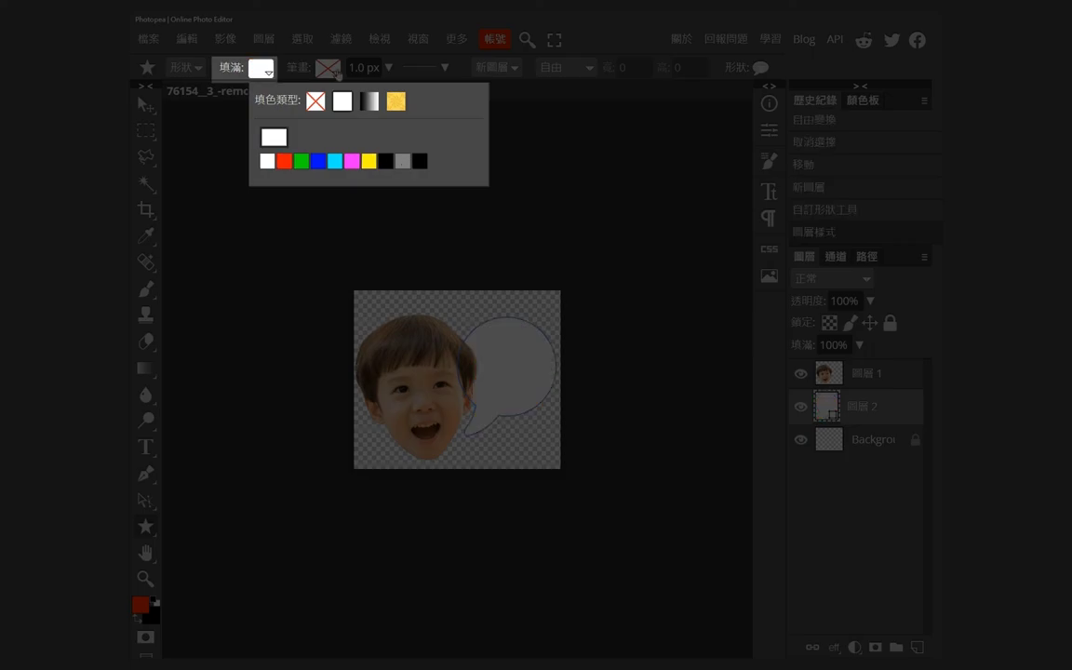
left_click(327, 68)
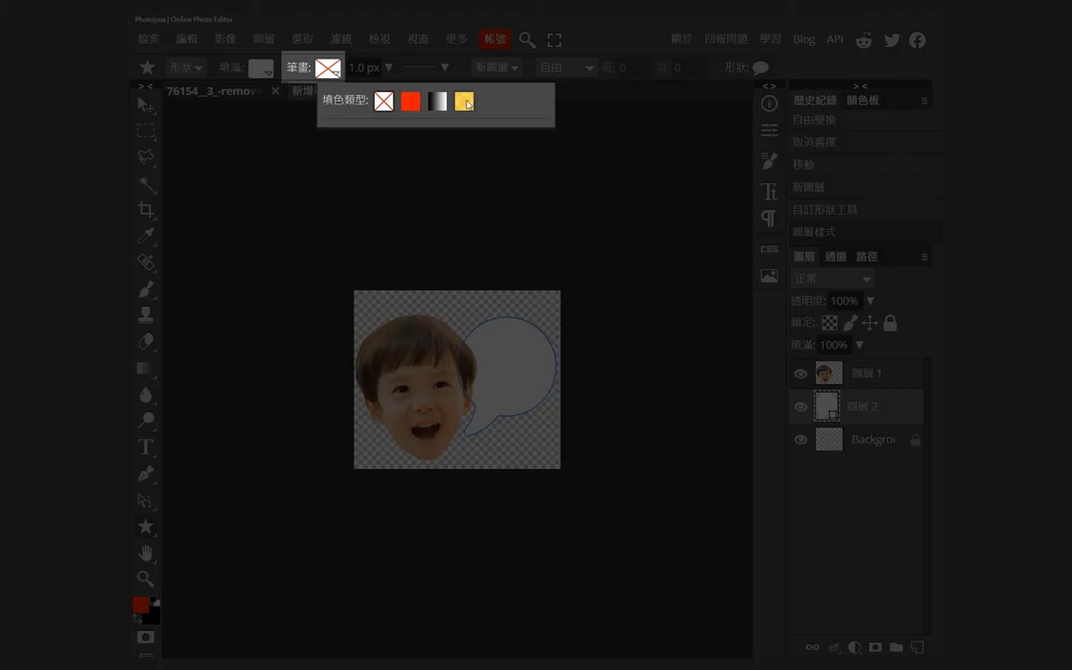
left_click(410, 99)
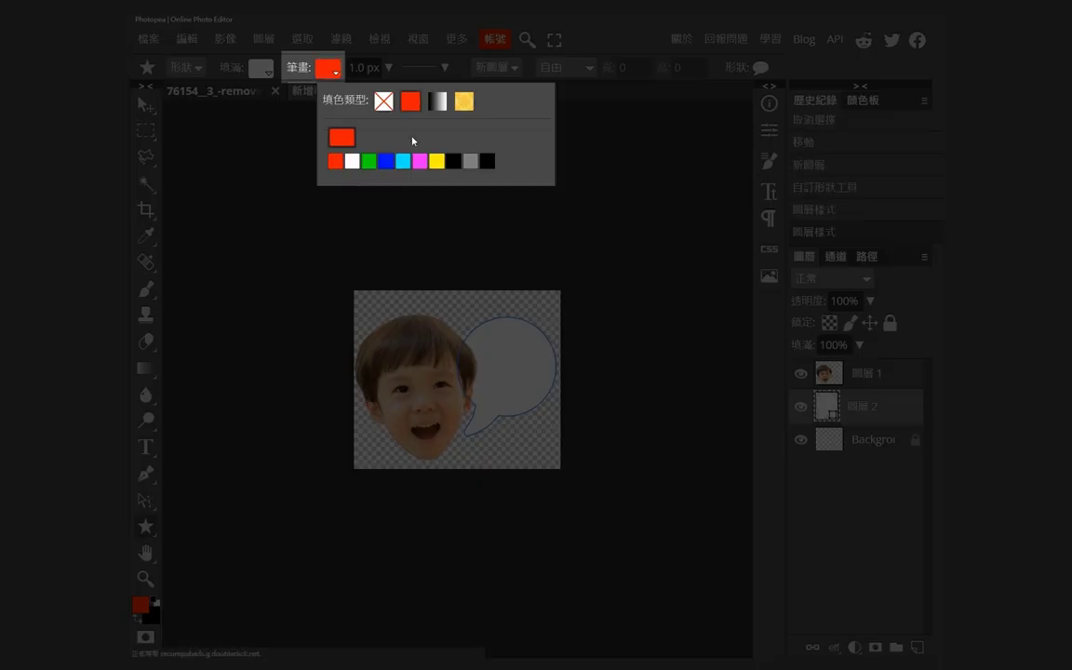
left_click(453, 161)
left_click(420, 68)
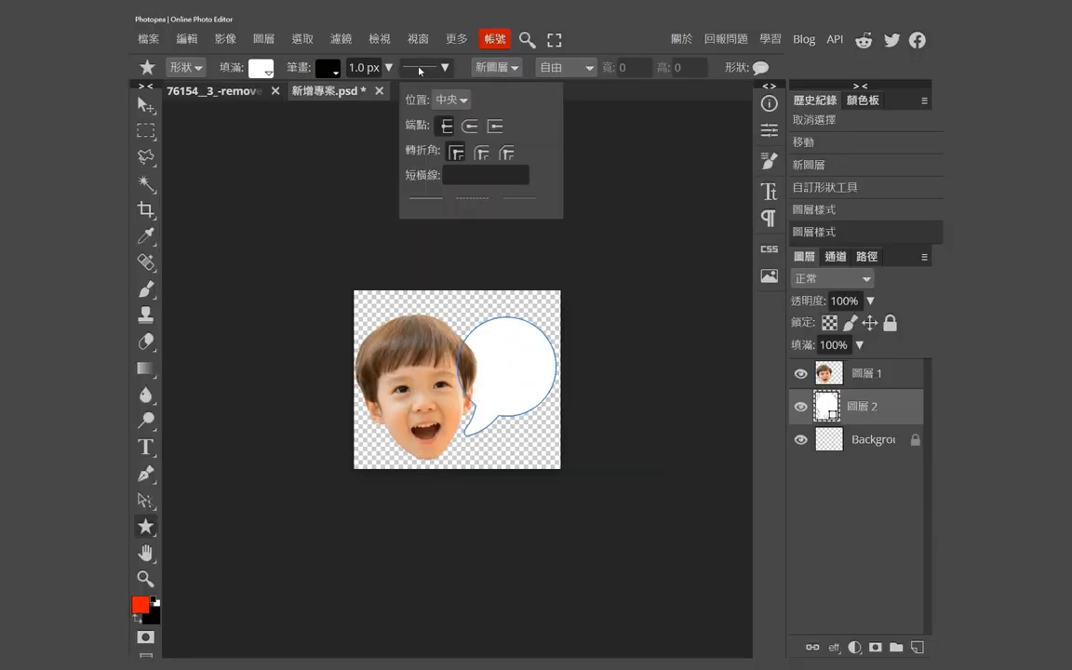
left_click(388, 67)
left_click_drag(367, 100, 367, 98)
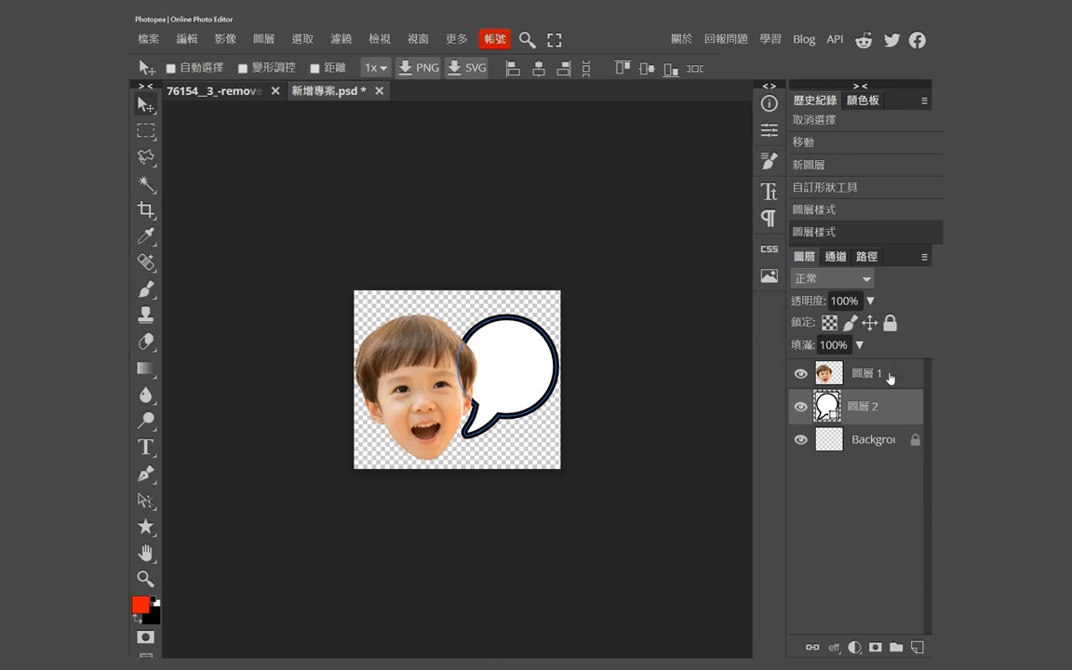
Add the text "haha" inside the speech bubble above the head layer, in black 38 px DejaVu Sans
left_click(888, 375)
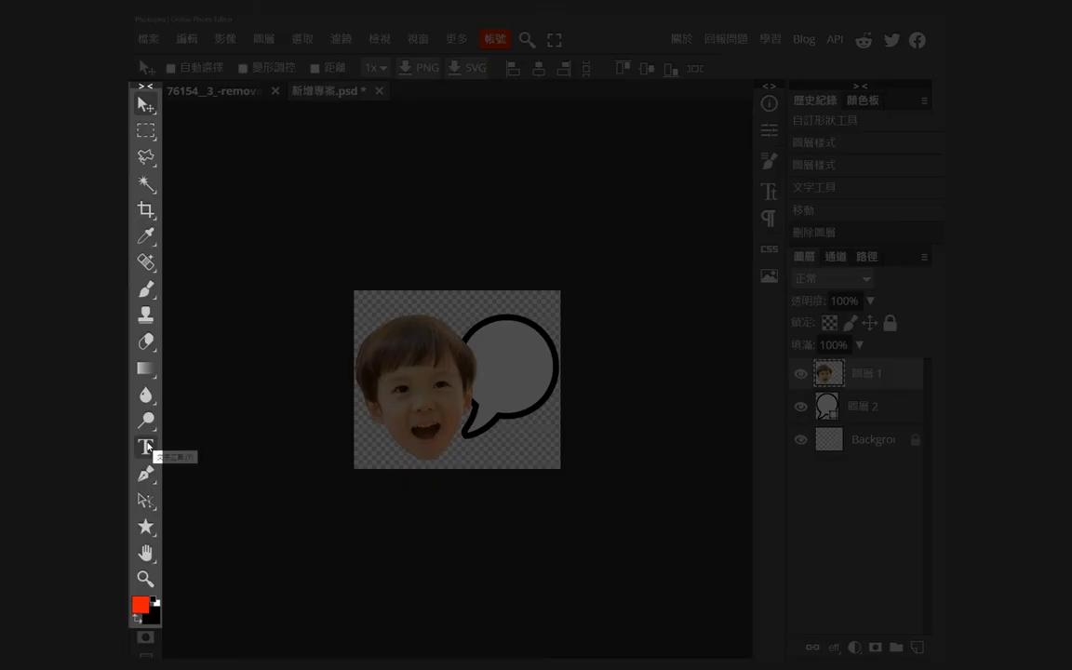
left_click(146, 447)
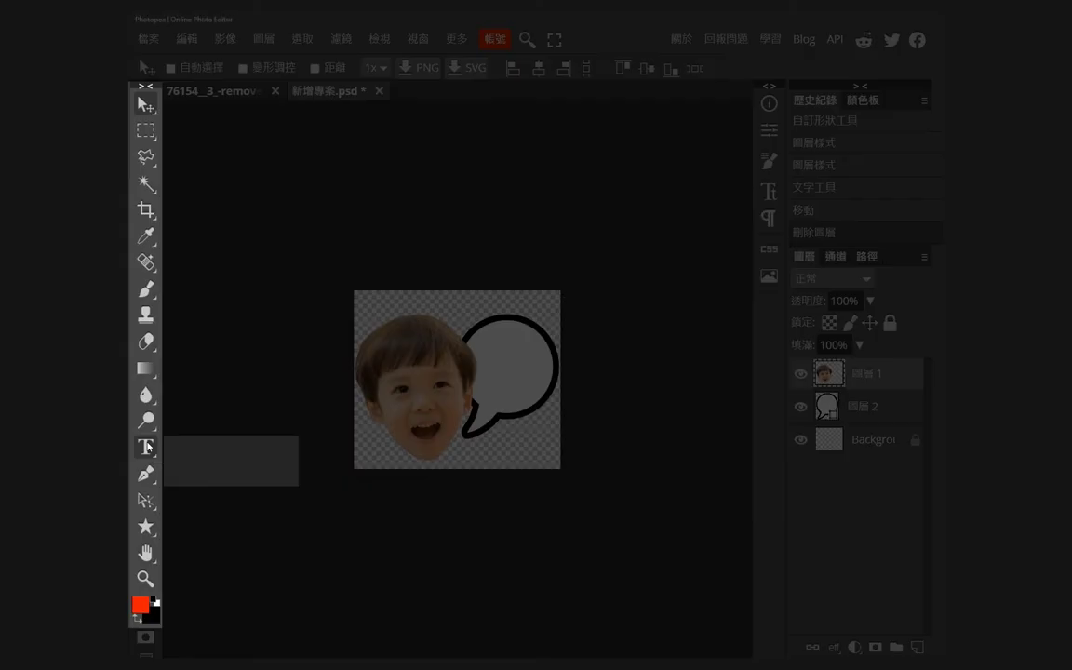
left_click(503, 370)
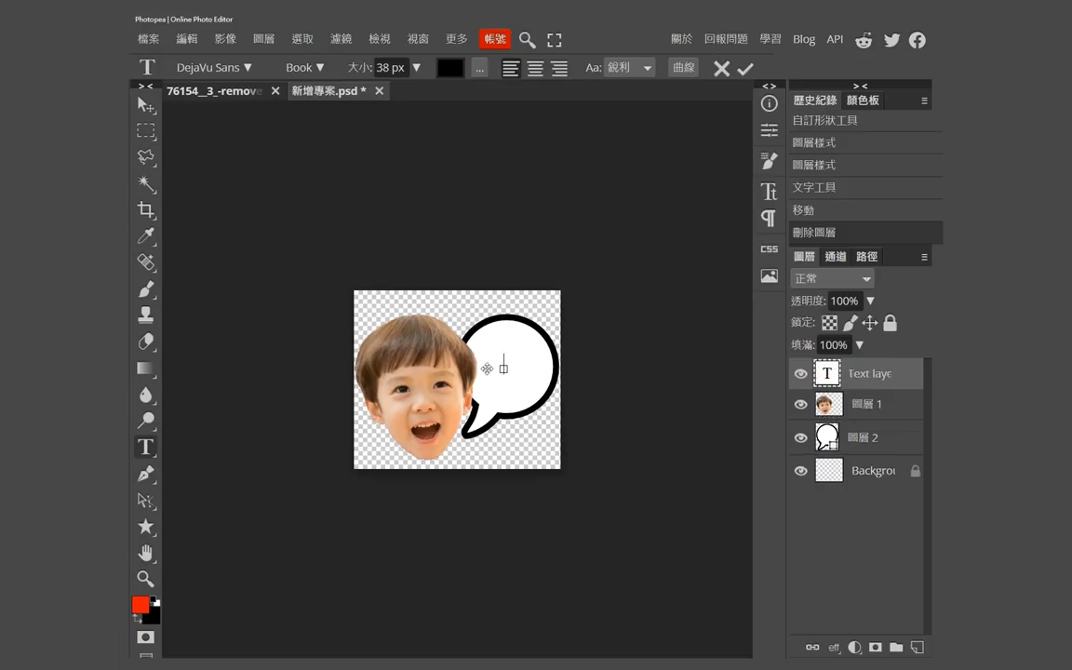
type("haha")
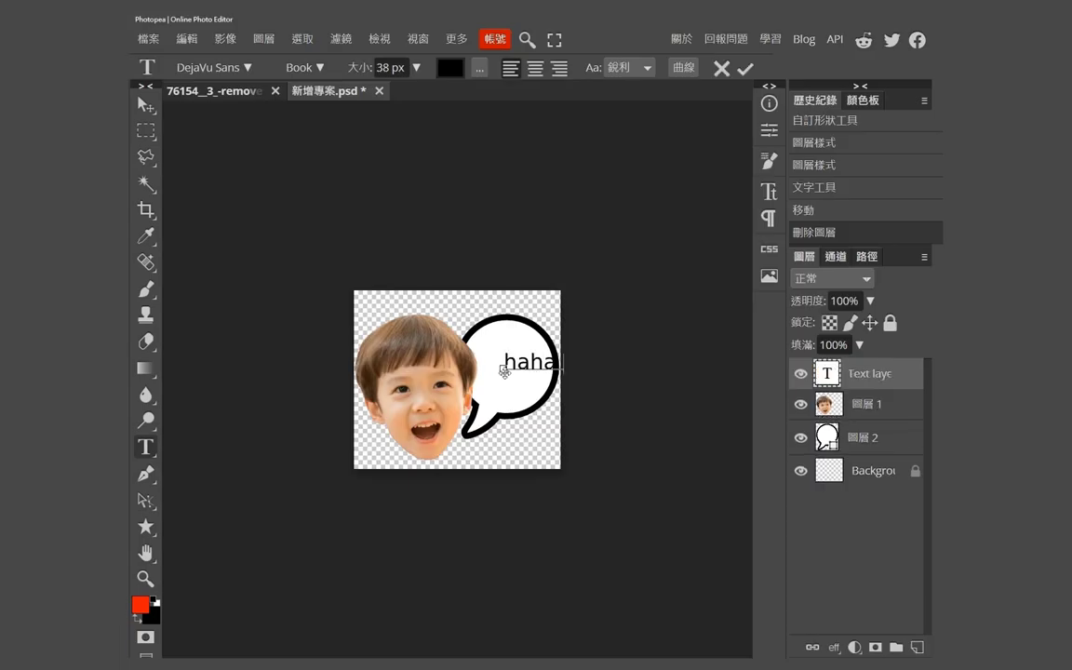
mouse_move(311, 179)
left_mouse_down()
mouse_move(282, 184)
mouse_move(291, 189)
left_mouse_up()
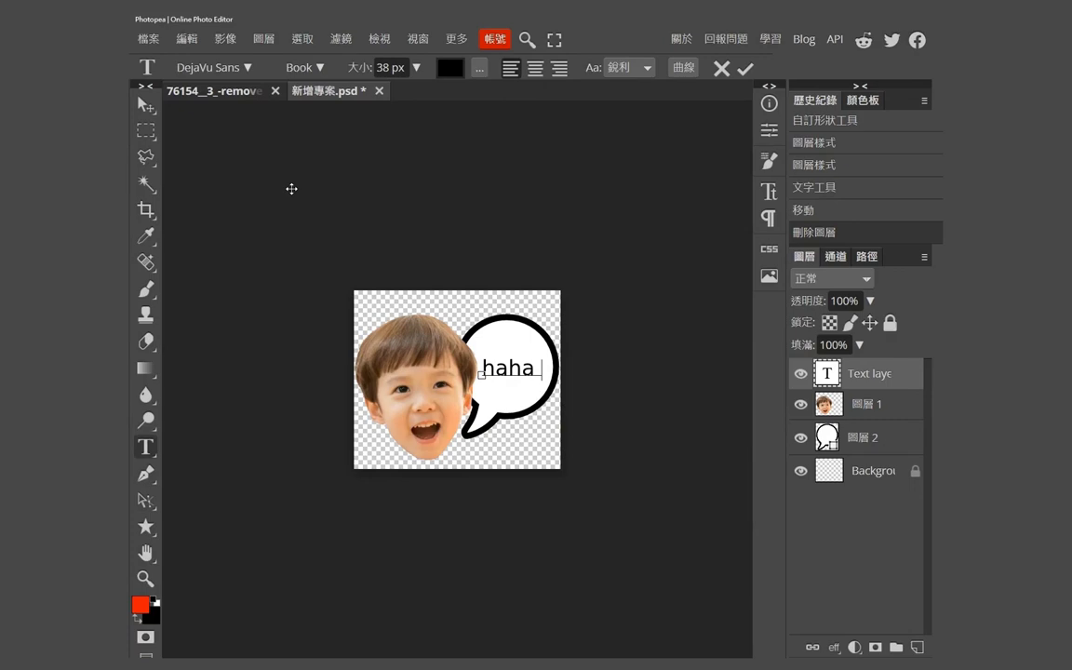
left_click(442, 70)
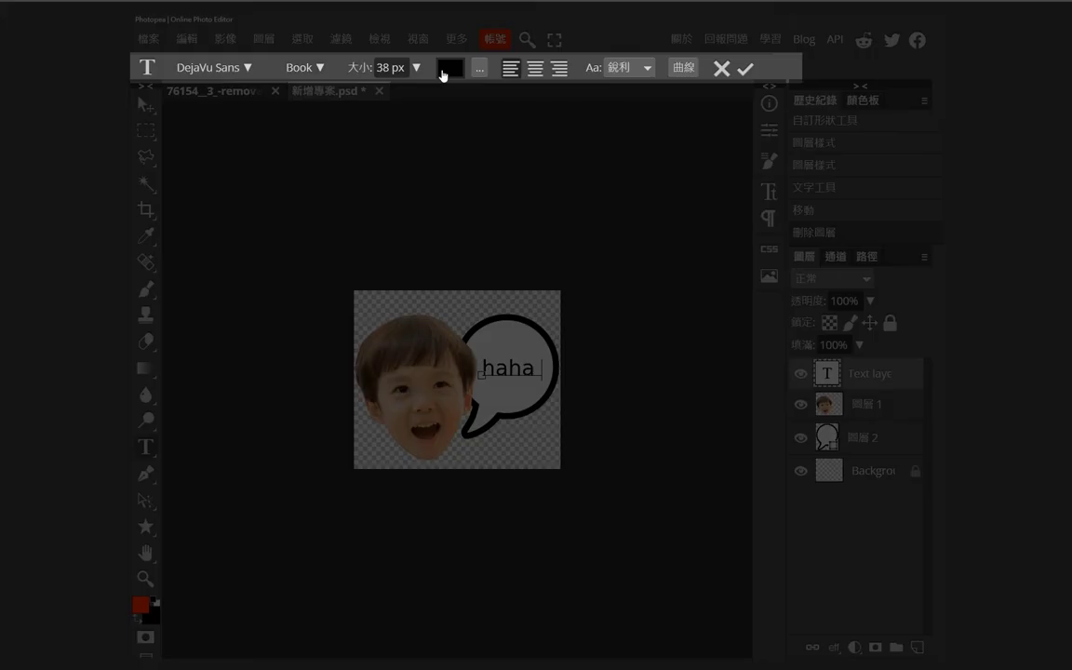
left_click(223, 72)
left_click(745, 69)
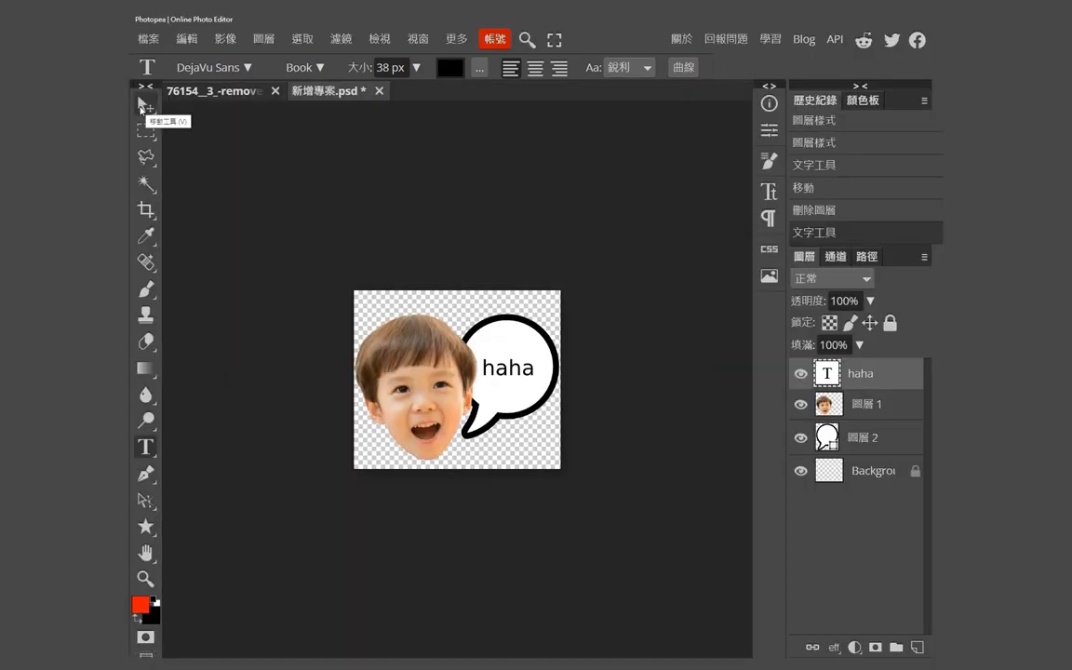
Move the "haha" text slightly upward with the Move tool to center it in the speech bubble
right_click(142, 107)
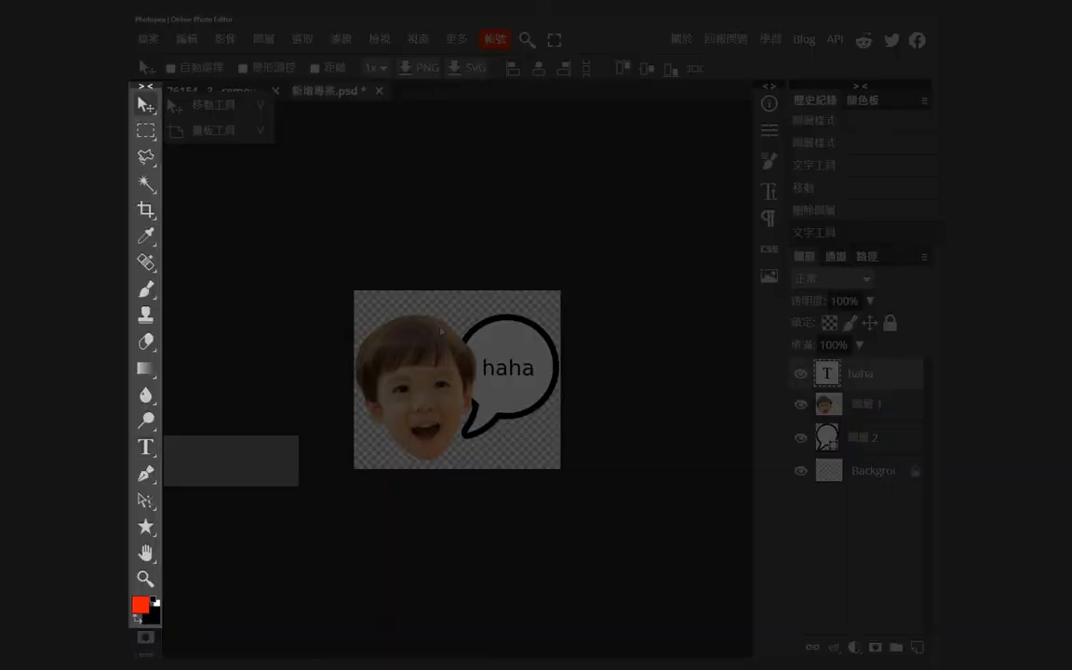
left_click(514, 369)
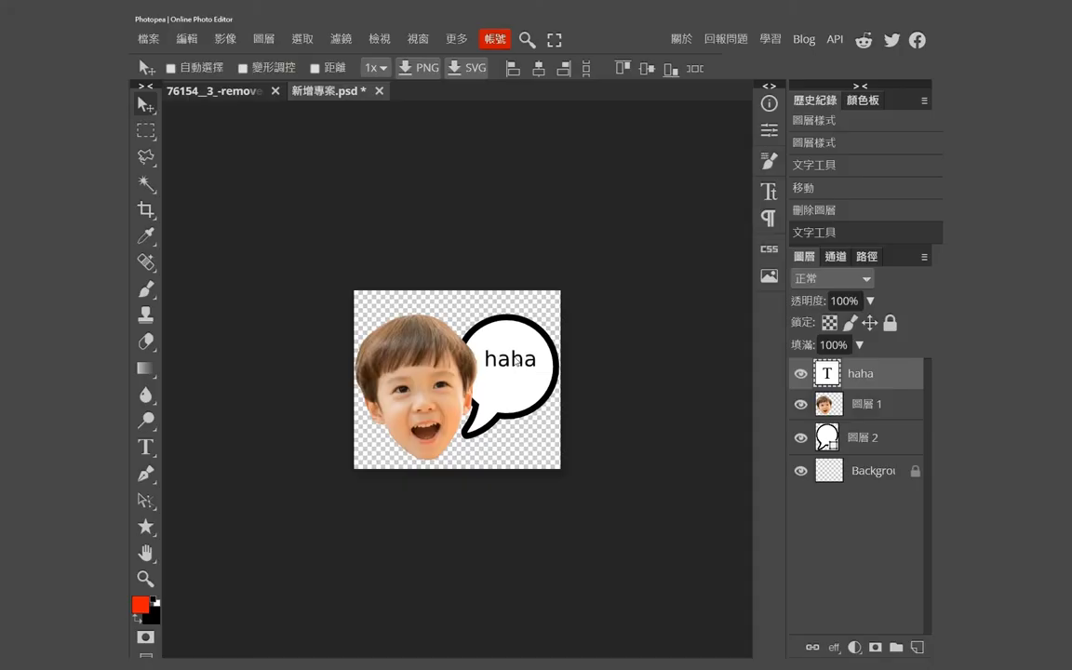
mouse_move(514, 369)
left_mouse_down()
mouse_move(510, 381)
mouse_move(515, 368)
left_mouse_up()
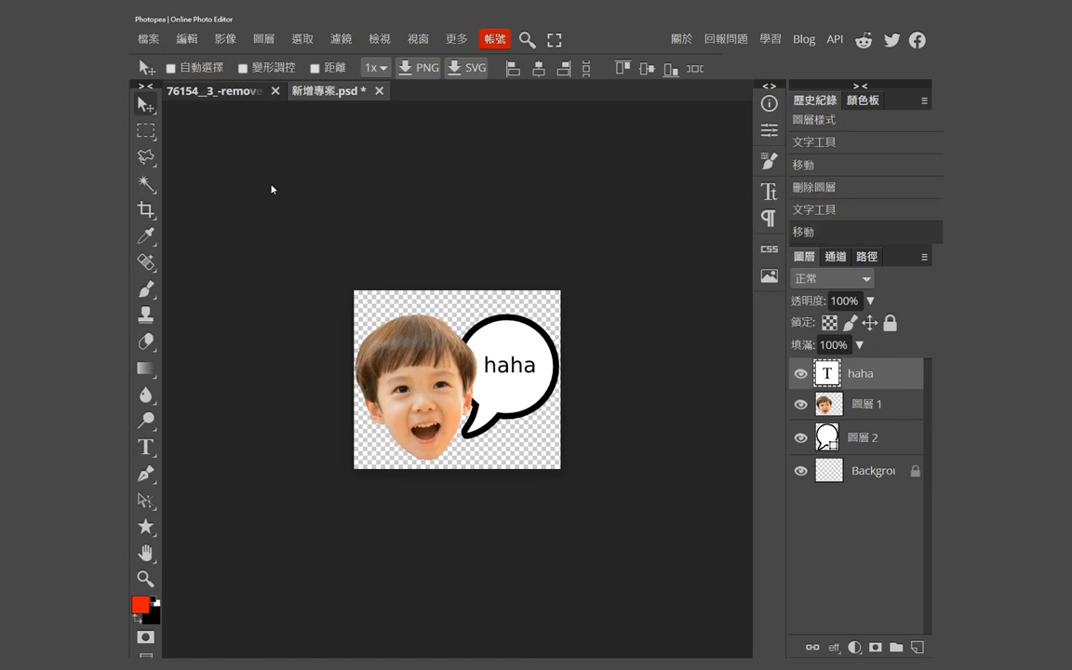
Save the sticker project as a PSD file named 新增專案.psd
left_click(148, 40)
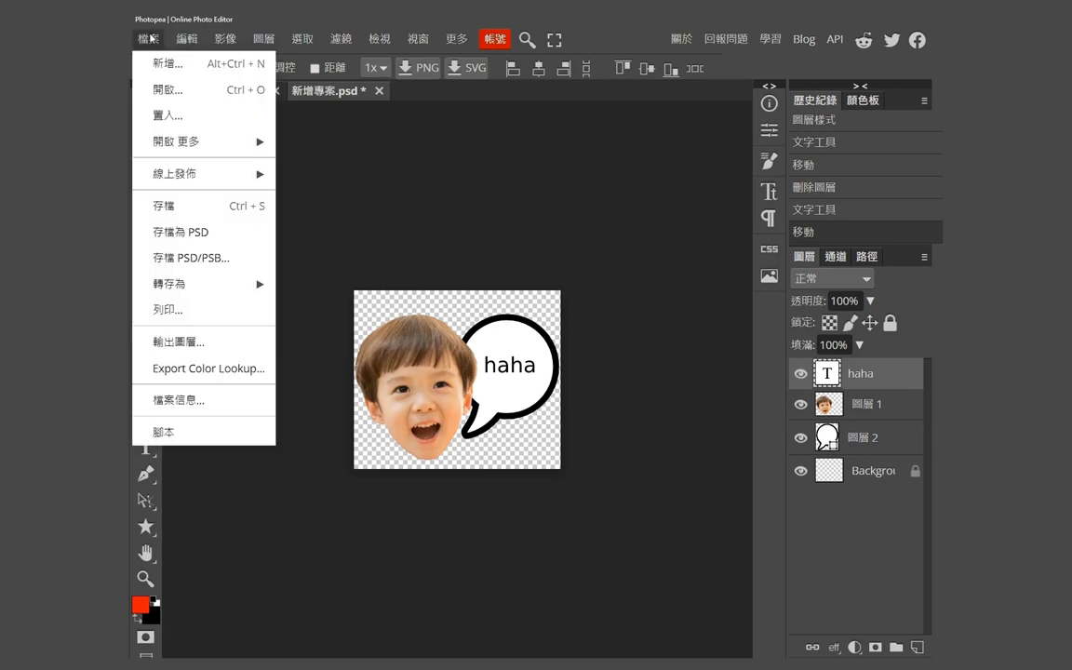
left_click(177, 234)
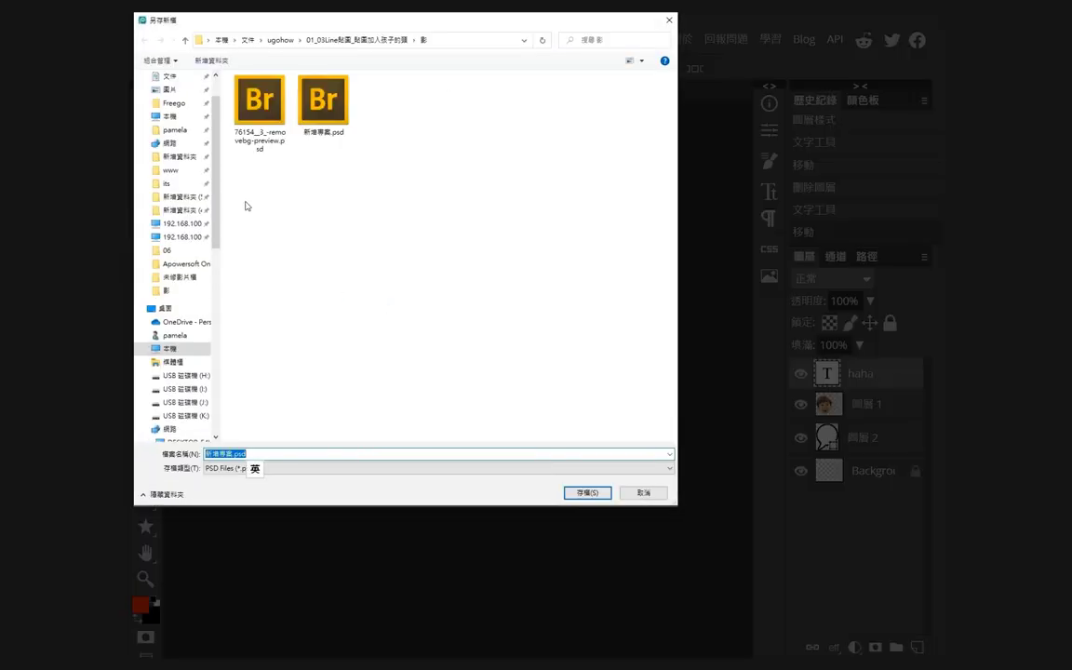
left_click(256, 459)
key("Left")
key("Return")
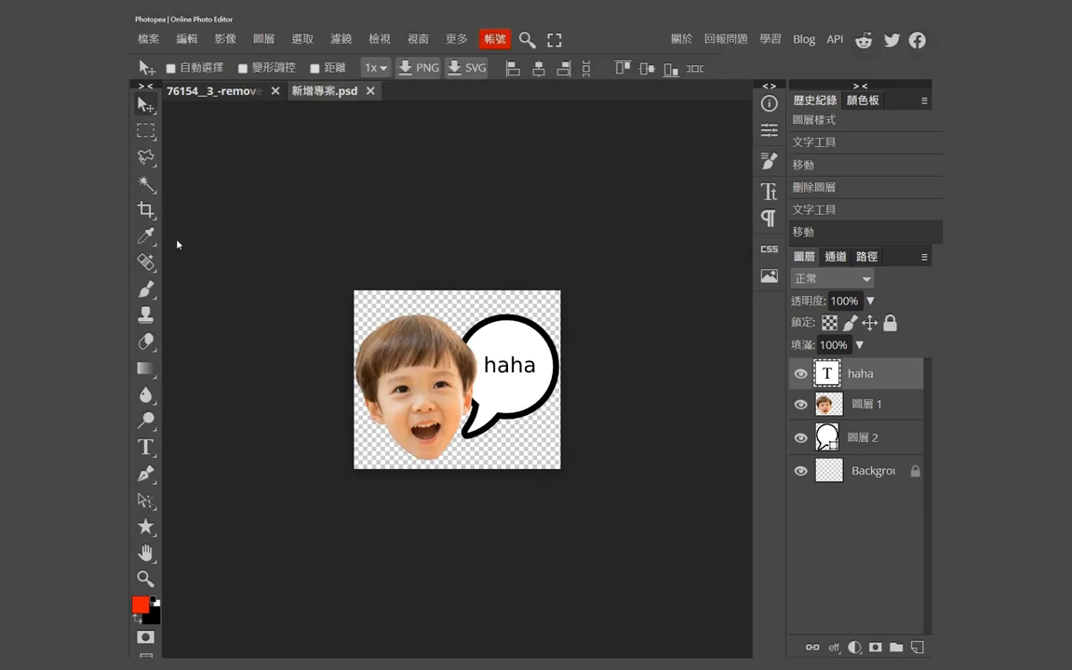
Export the sticker as a PNG at 370 x 320 px and 100% quality
left_click(147, 39)
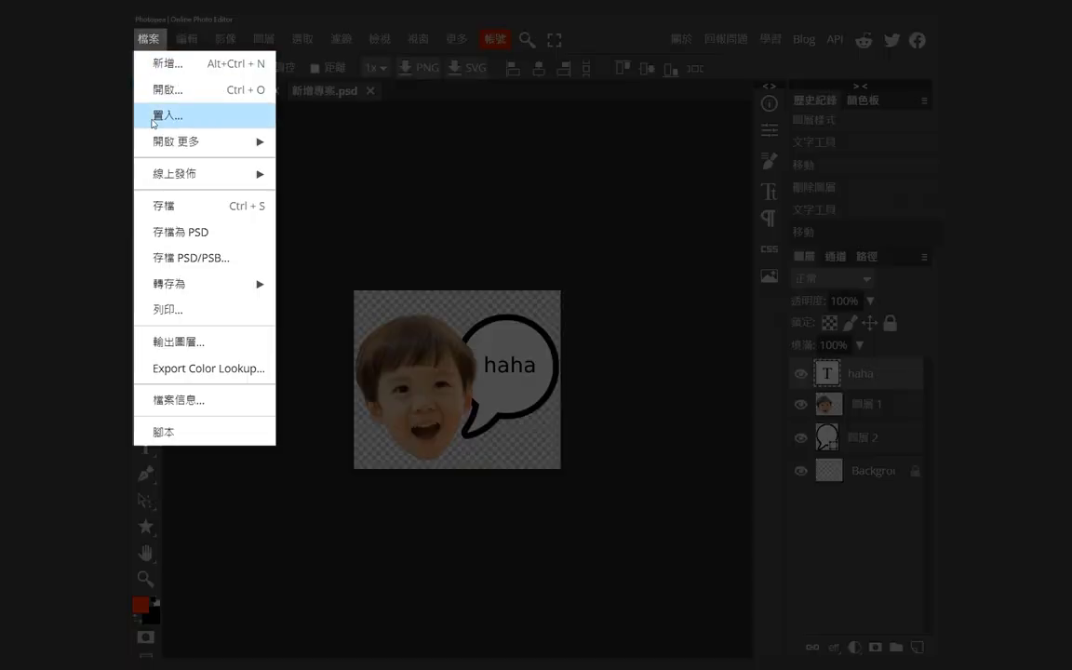
mouse_move(256, 294)
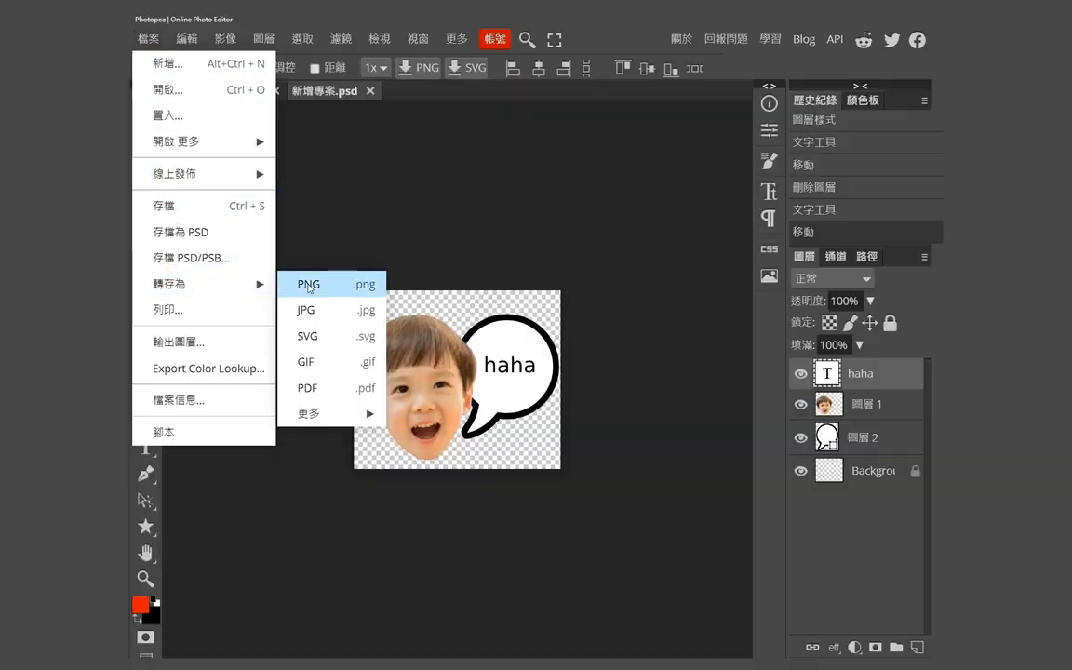
left_click(302, 283)
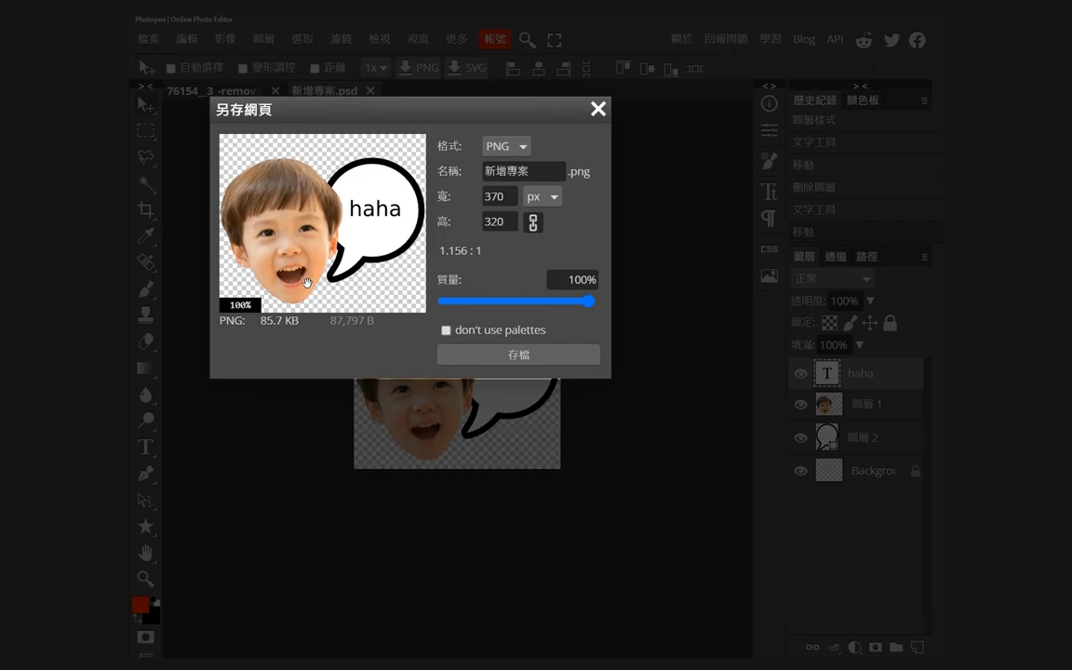
left_click(508, 357)
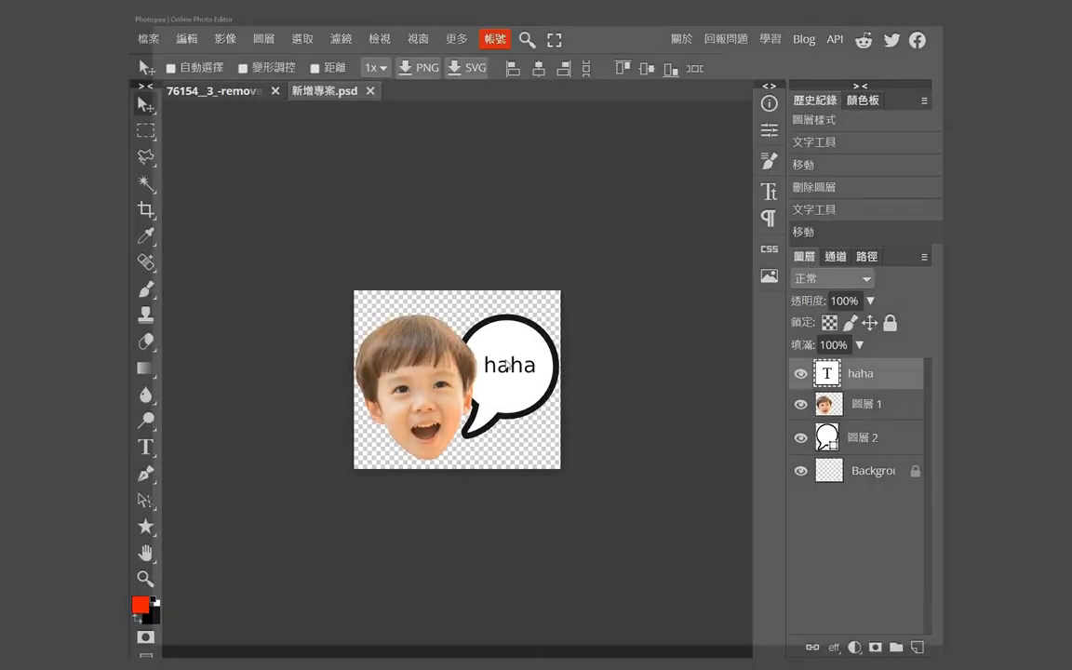